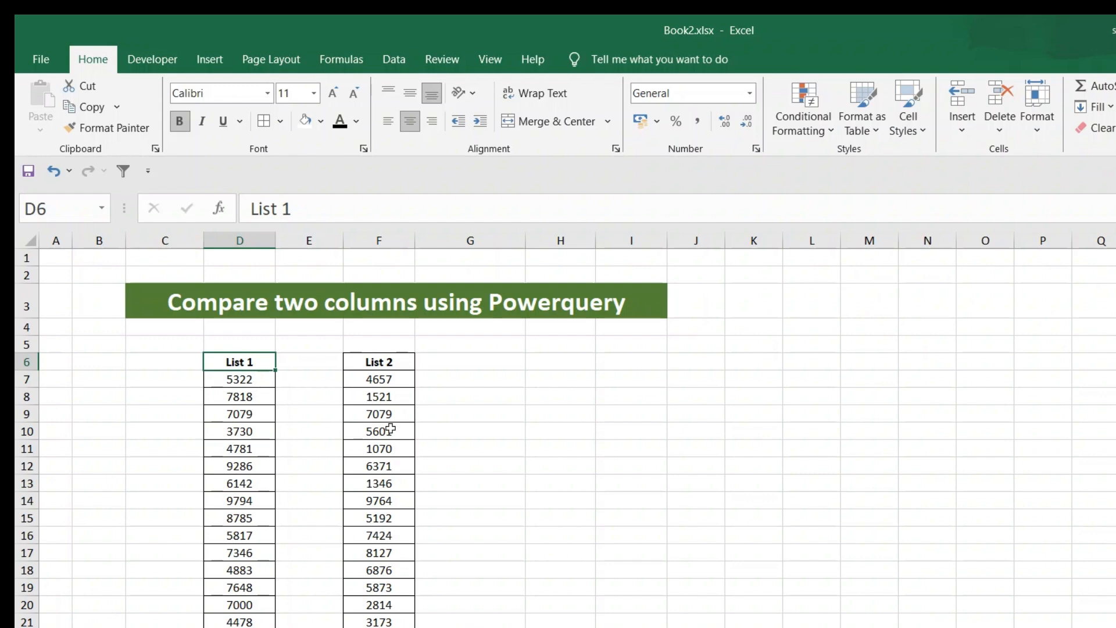
# - Convert the List 1 range D6:D23 into a table with headers
pyautogui.hotkey('ctrl', 'shift', 'Down')
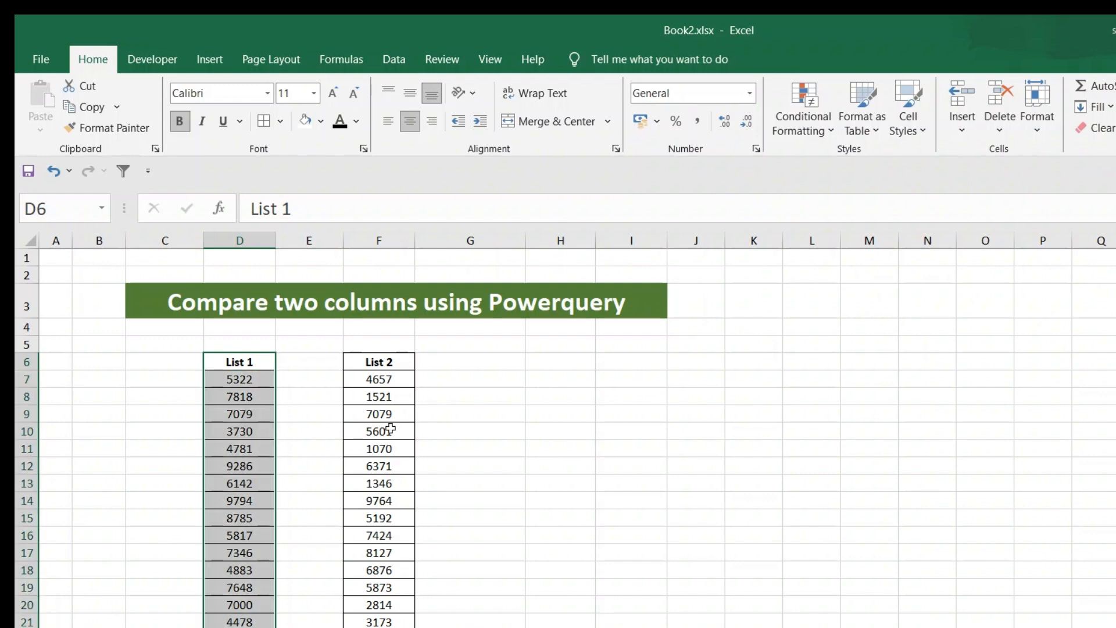
pyautogui.hotkey('ctrl', 't')
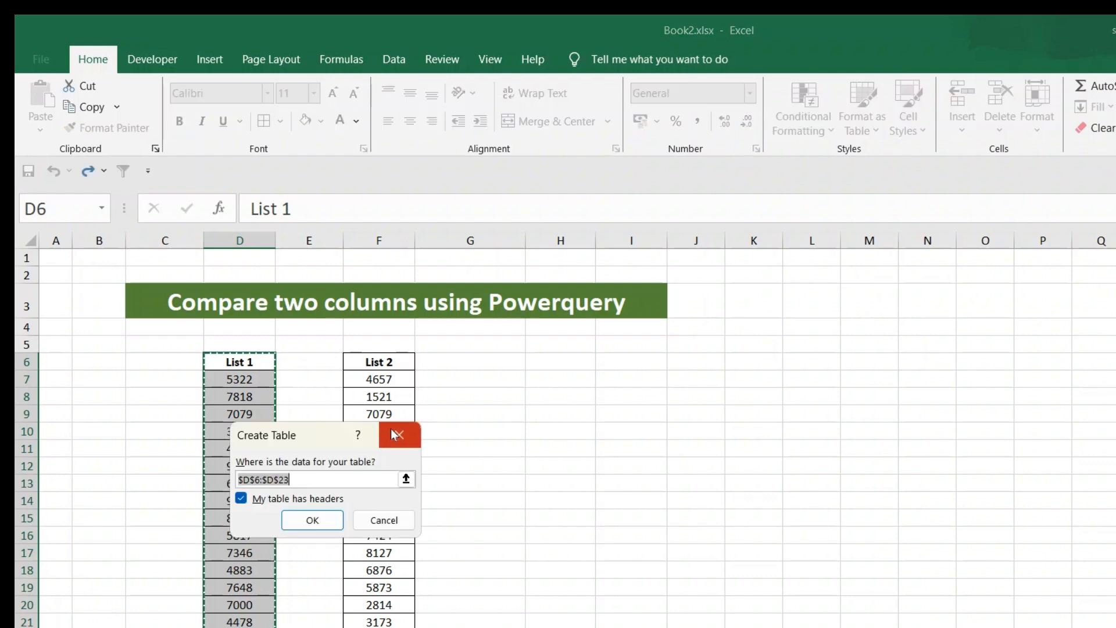
pyautogui.press('Return')
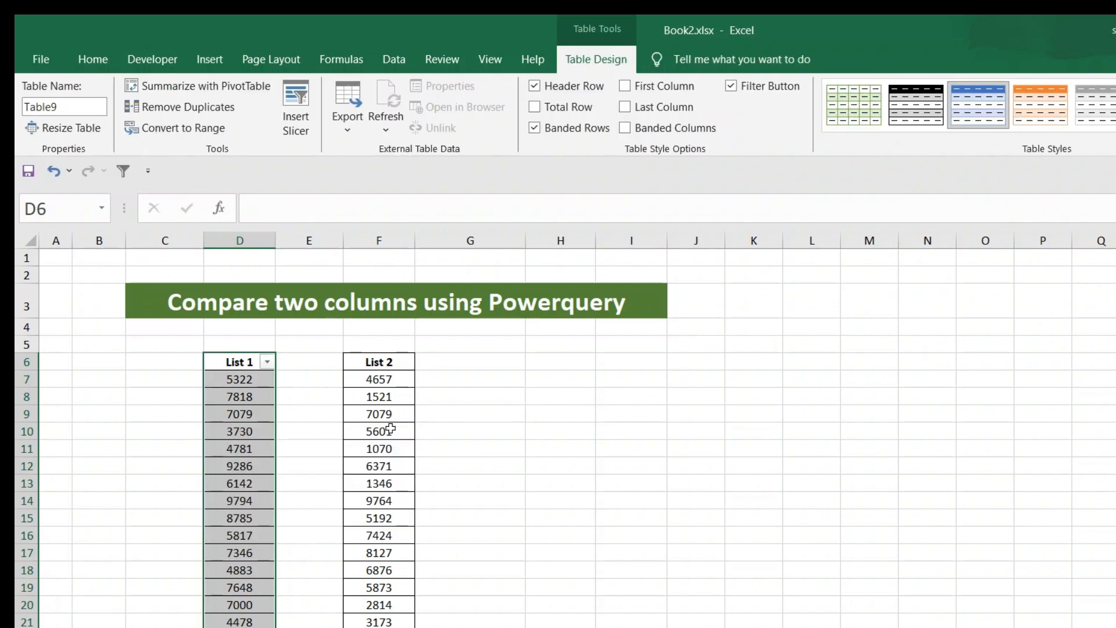
# - Convert the List 2 range F6:F23 into a table with headers
pyautogui.click(389, 361)
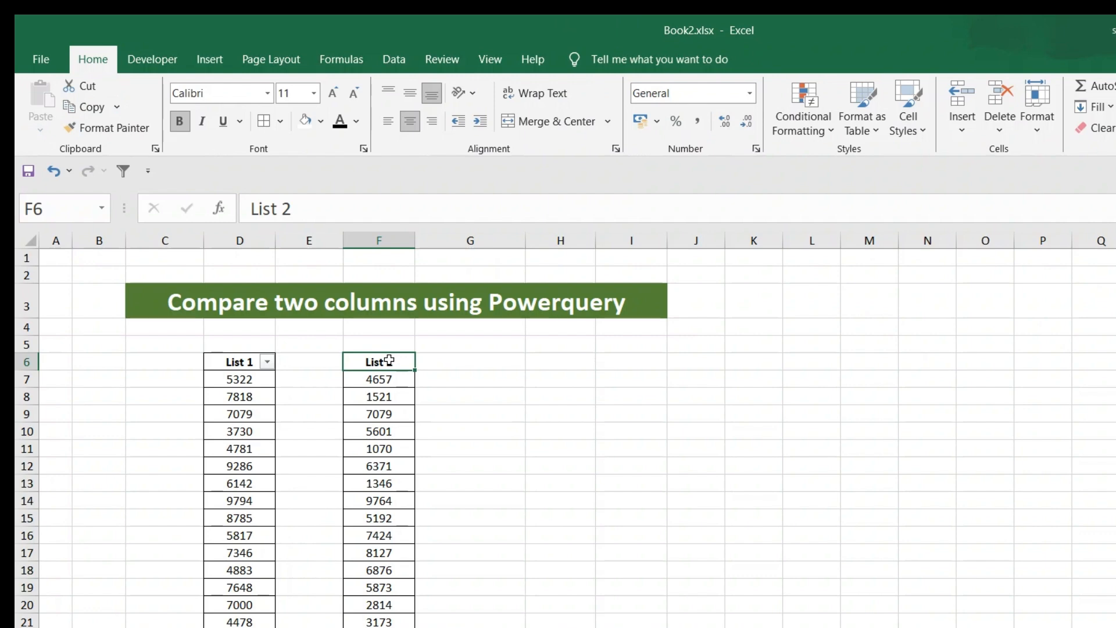
pyautogui.hotkey('ctrl', 'shift', 'Down')
pyautogui.hotkey('ctrl', 't')
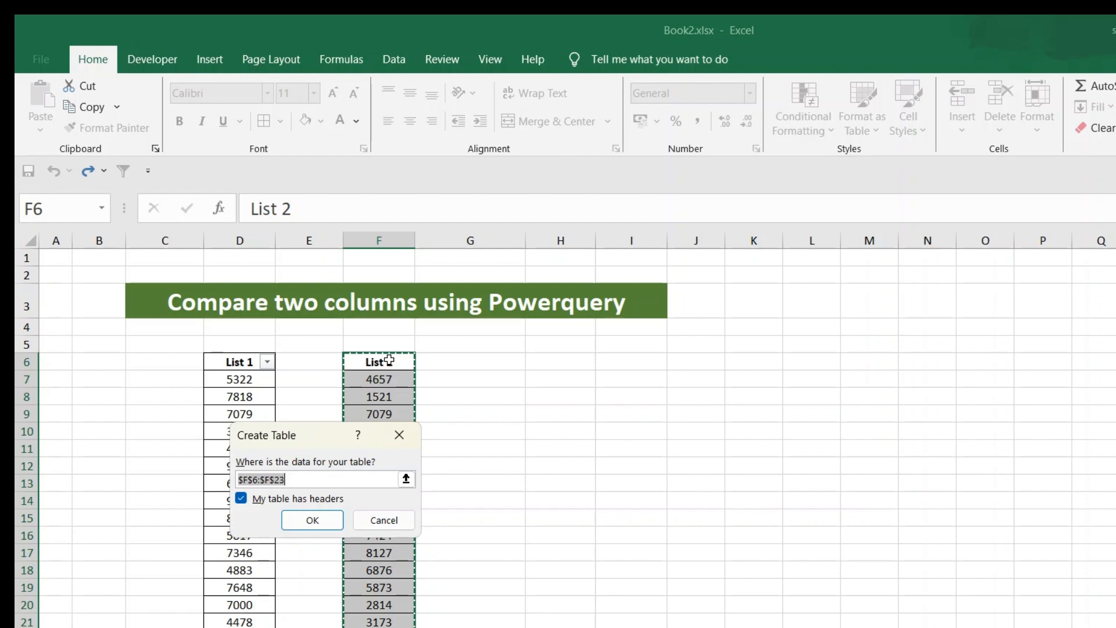
pyautogui.press('Return')
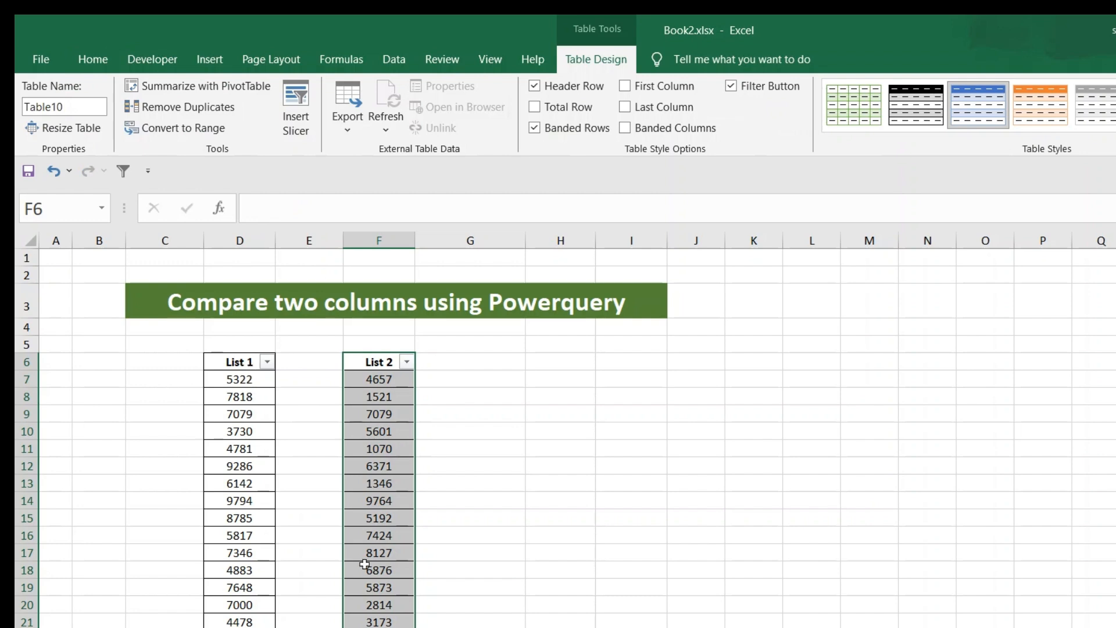
# - Bring the List 1 table into Power Query and load it back as a connection only
pyautogui.click(398, 68)
pyautogui.click(232, 361)
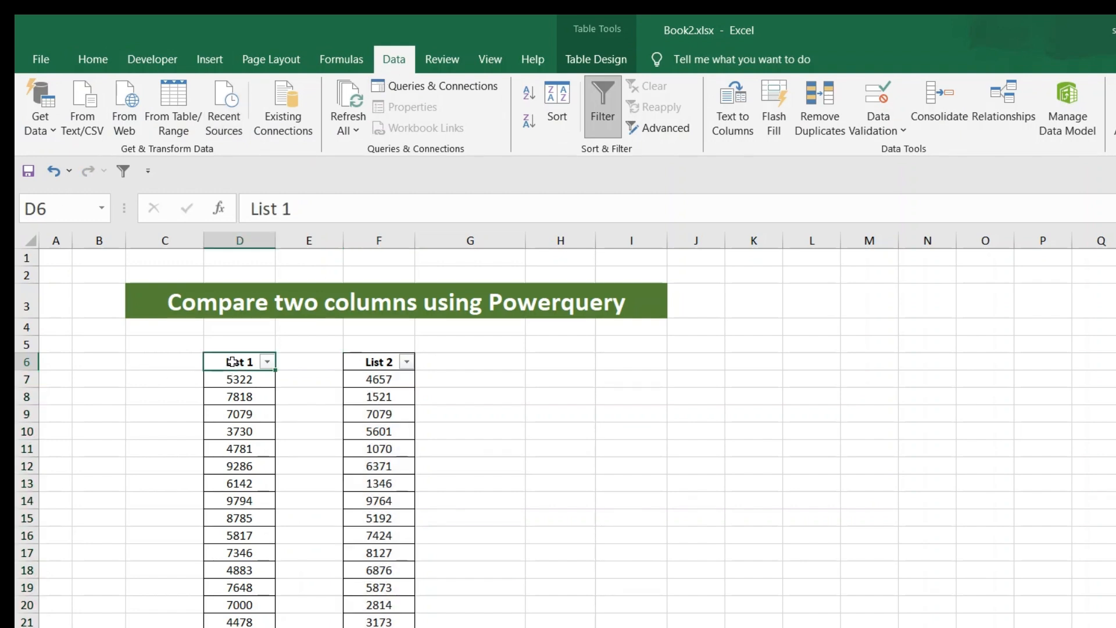
pyautogui.click(53, 129)
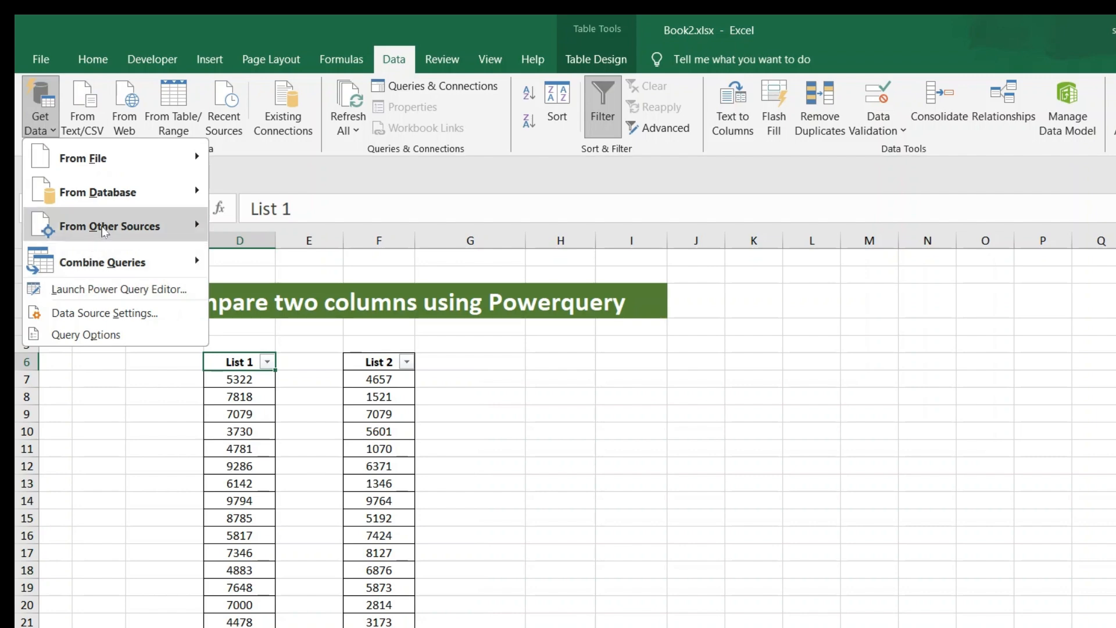
pyautogui.moveTo(124, 227)
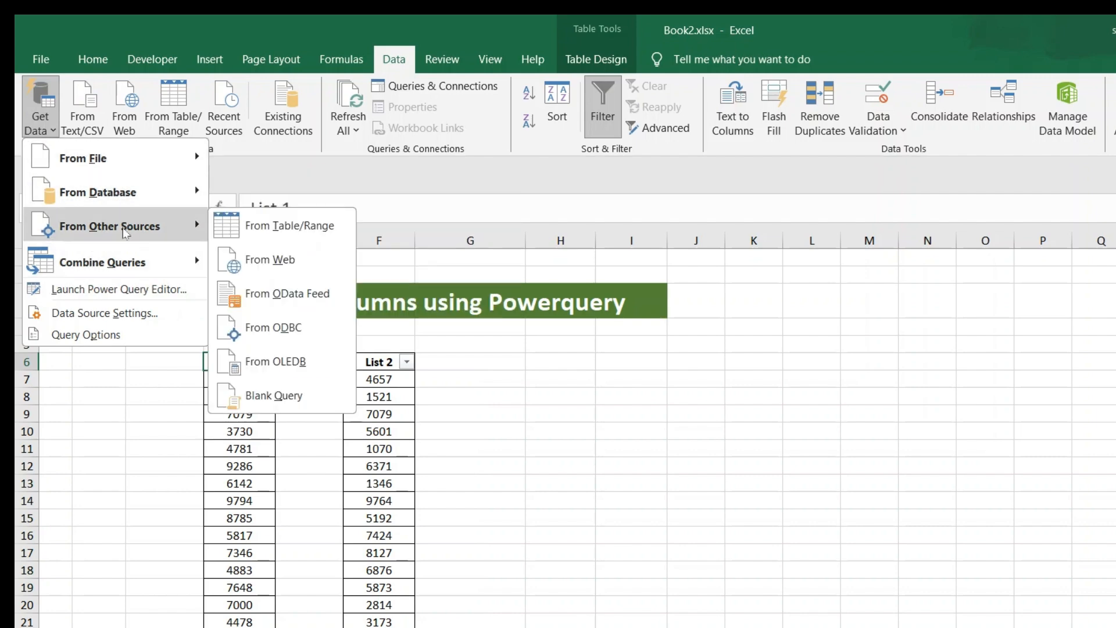
pyautogui.click(279, 232)
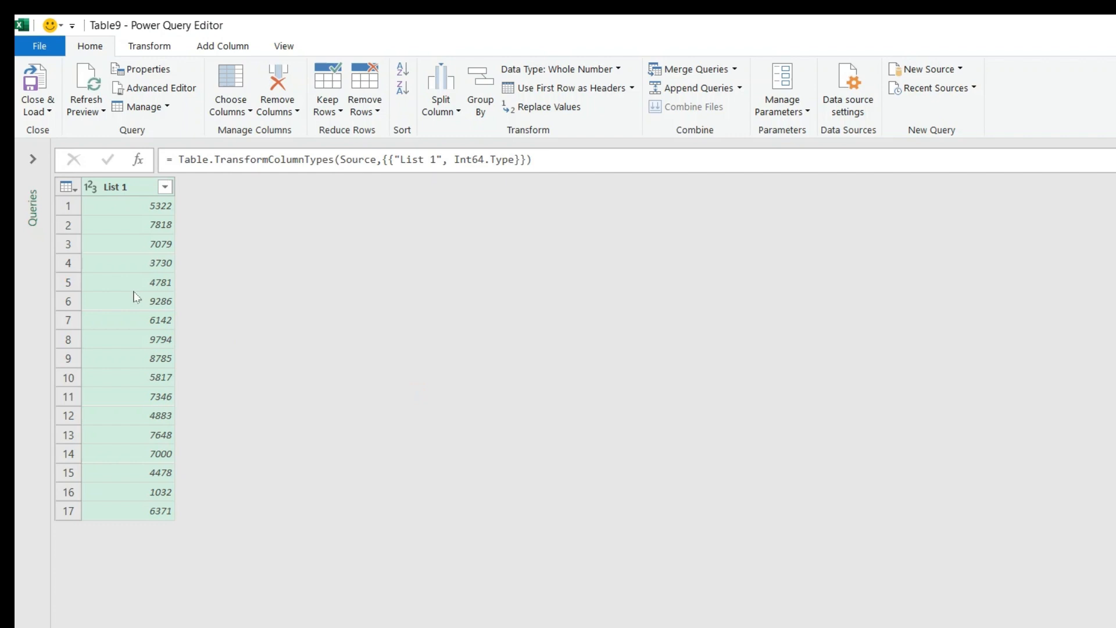
pyautogui.click(48, 114)
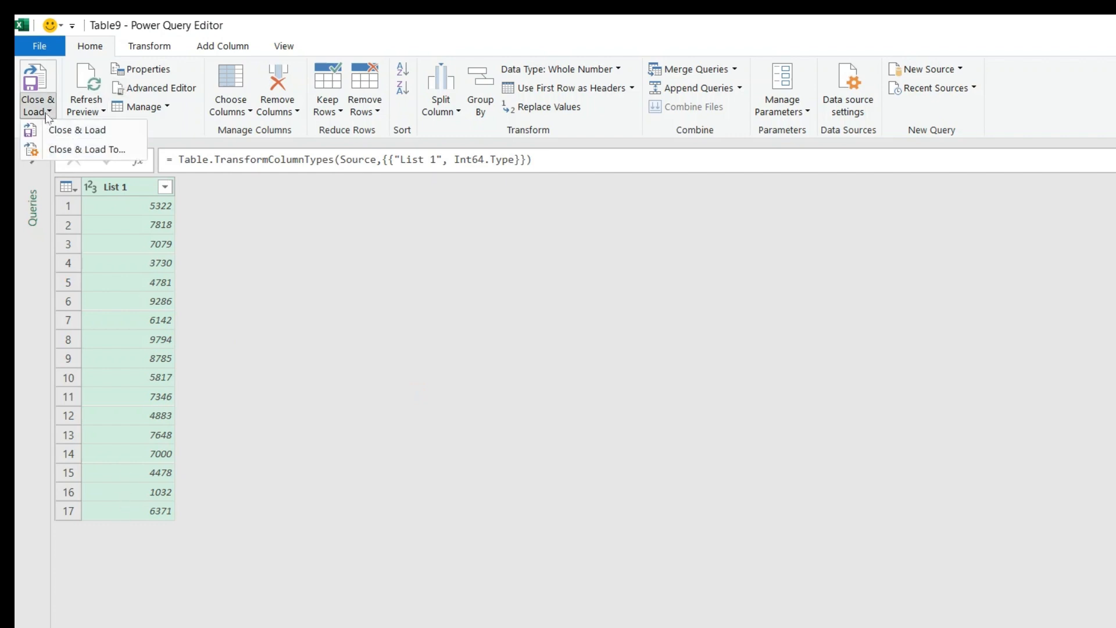
pyautogui.click(61, 150)
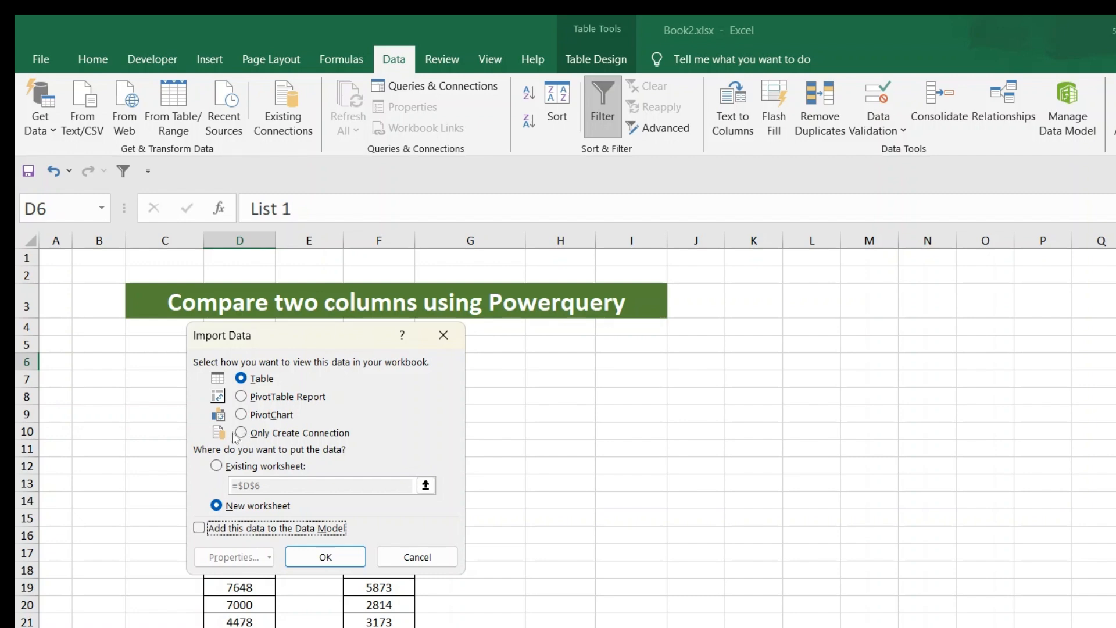
pyautogui.click(243, 434)
pyautogui.click(340, 562)
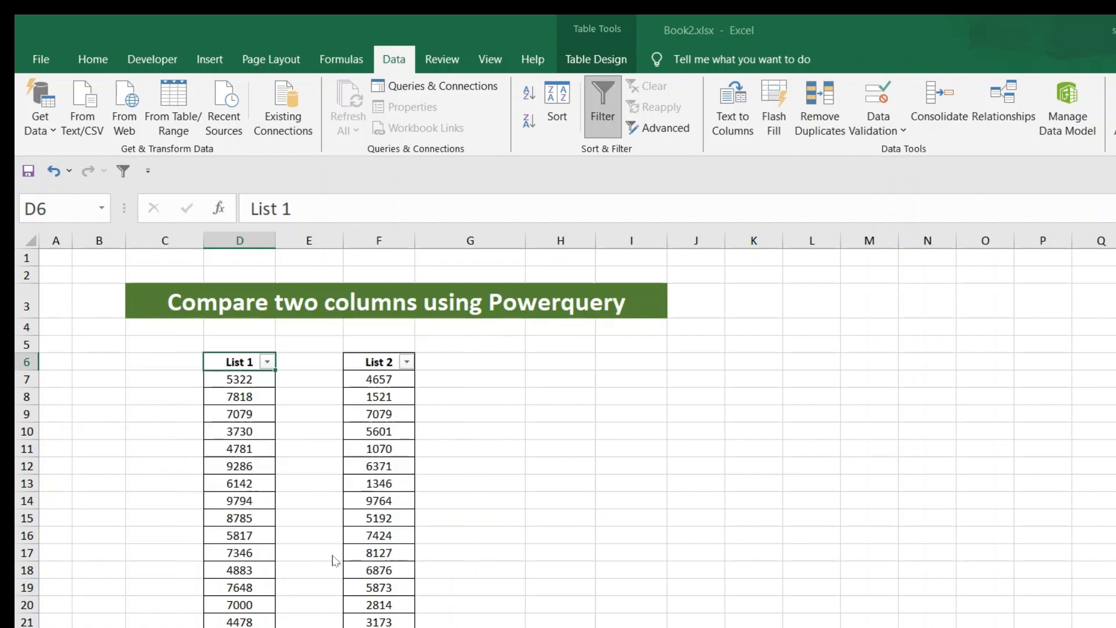
# - Bring the List 2 table into Power Query and load it back as a connection only
pyautogui.click(374, 365)
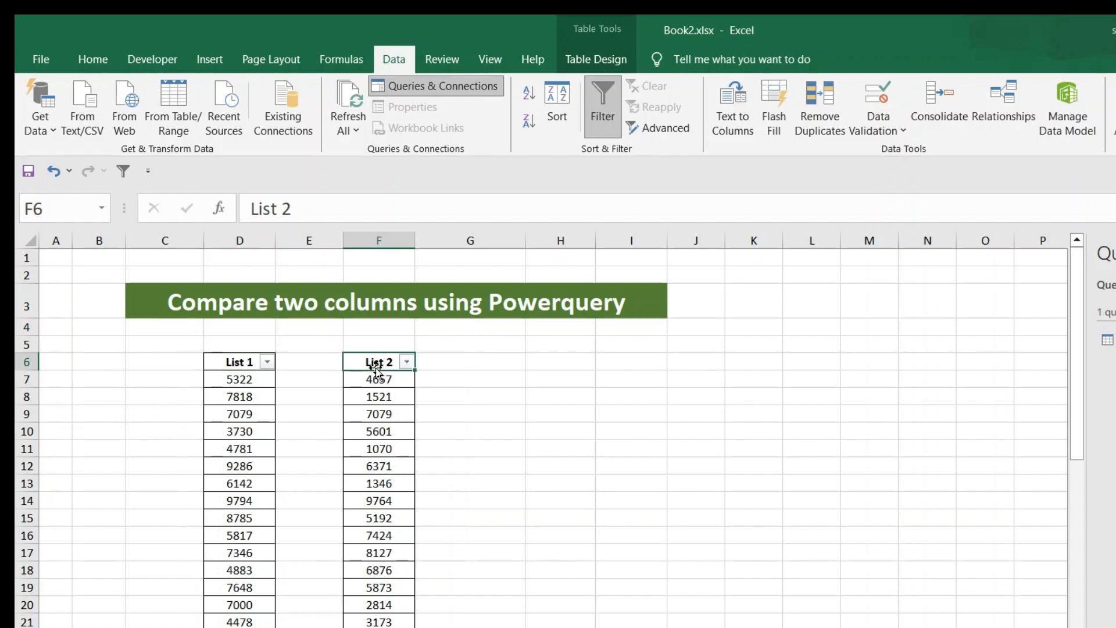
pyautogui.click(47, 133)
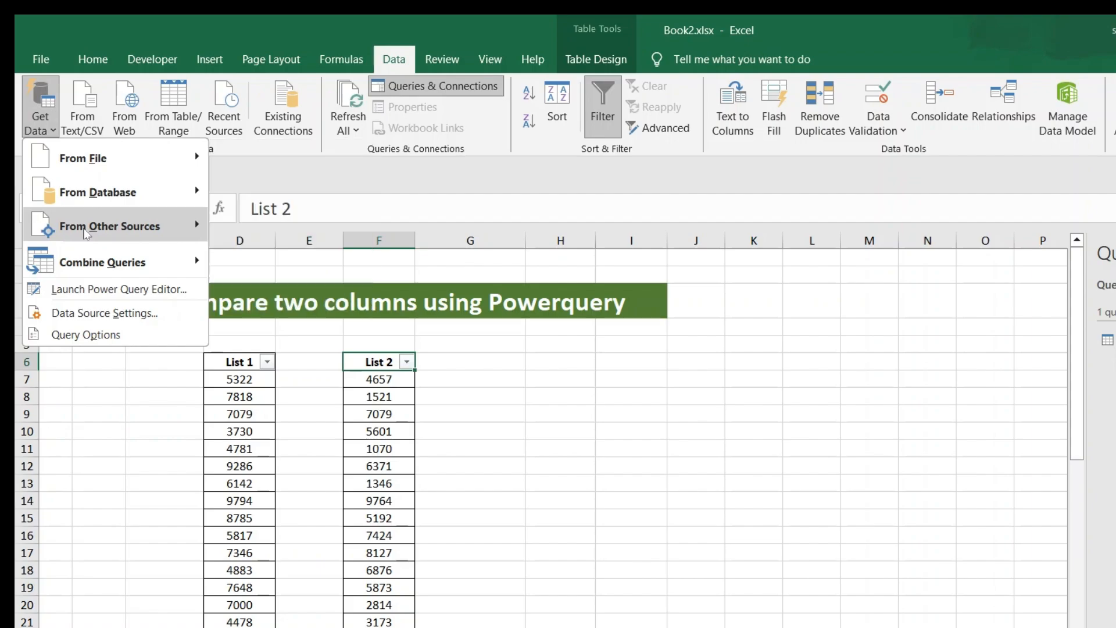
pyautogui.click(295, 235)
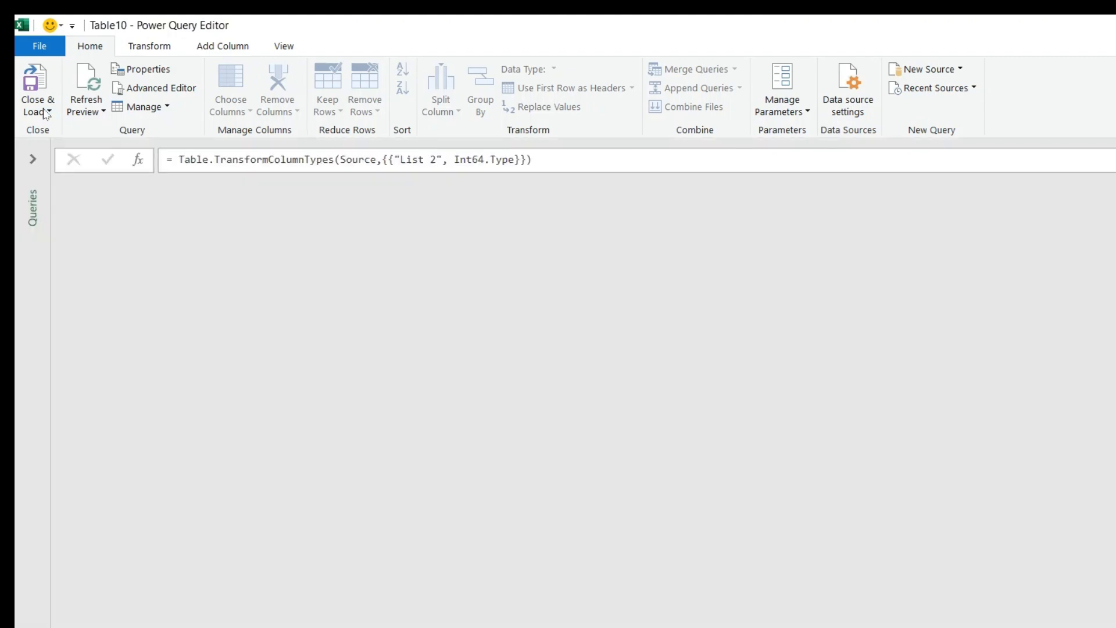
pyautogui.click(47, 113)
pyautogui.click(80, 150)
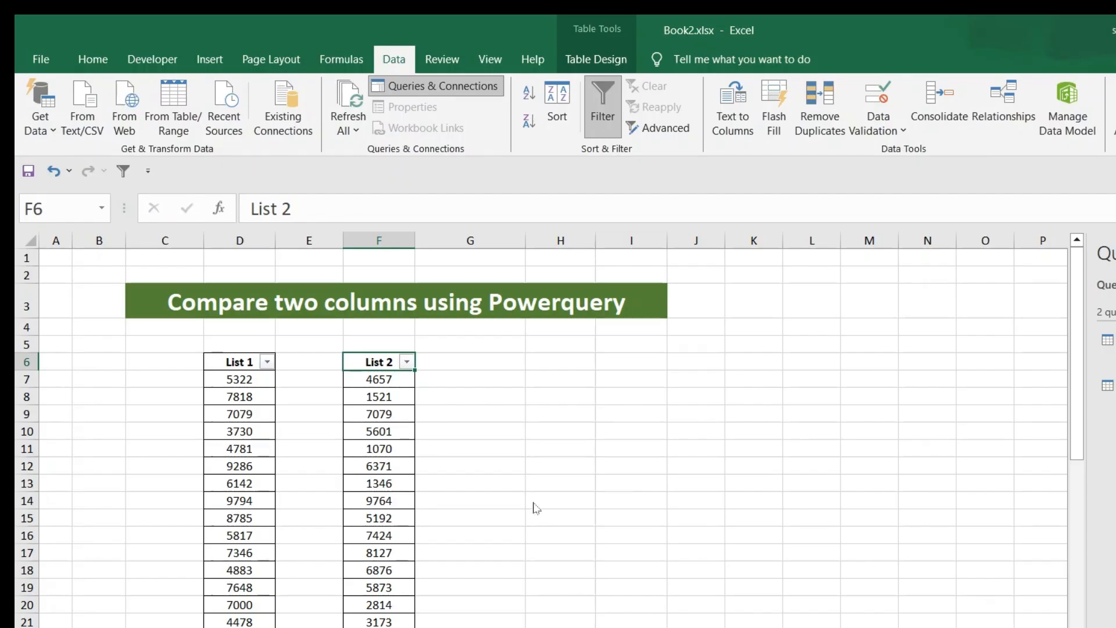
pyautogui.click(240, 433)
pyautogui.click(337, 557)
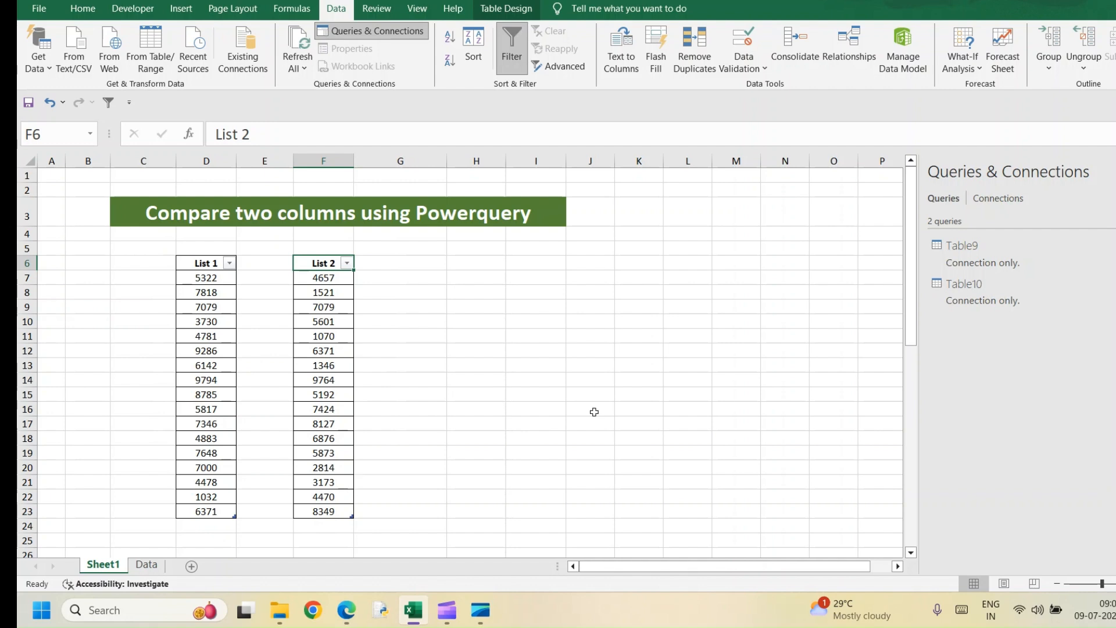
# - Set up a merge query with Table9 first and Table10 second, matching column List 1 to column List 2
pyautogui.click(40, 73)
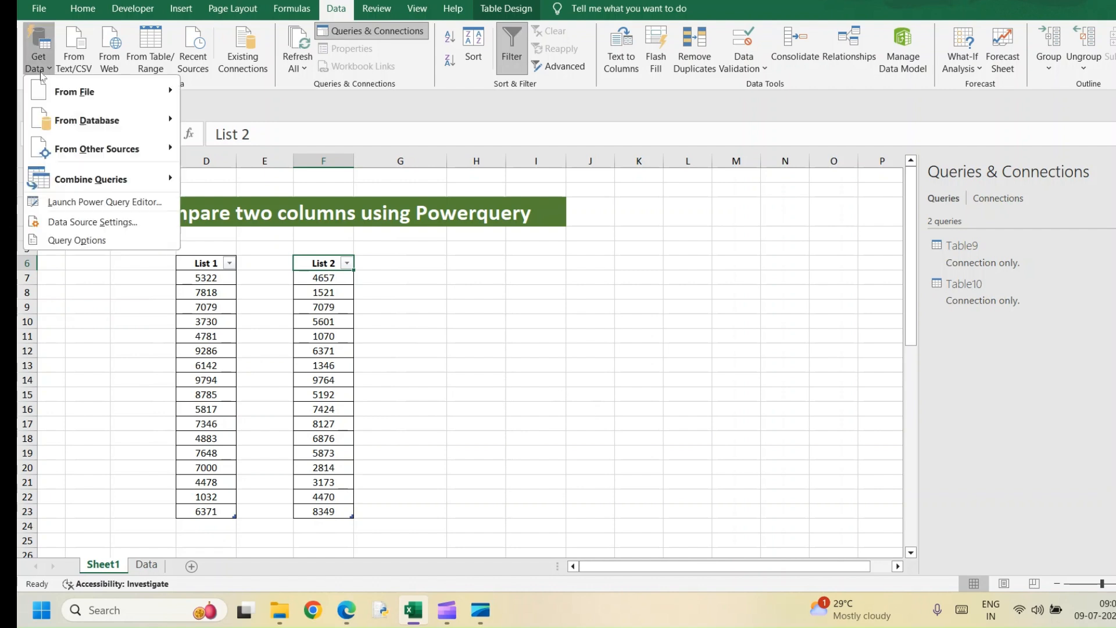
pyautogui.moveTo(72, 187)
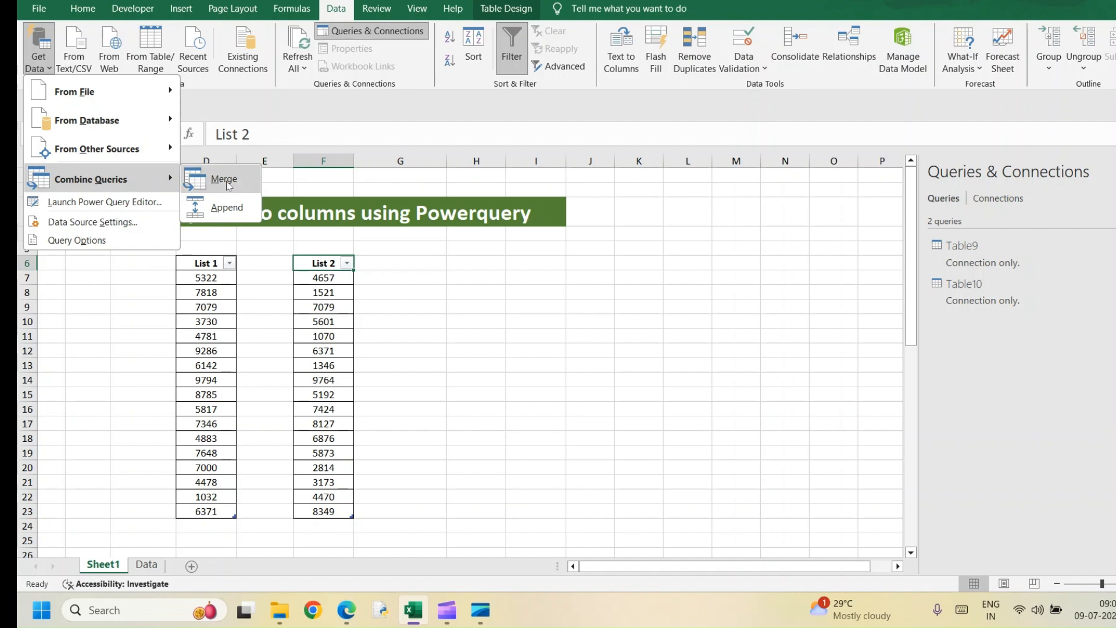
pyautogui.click(228, 185)
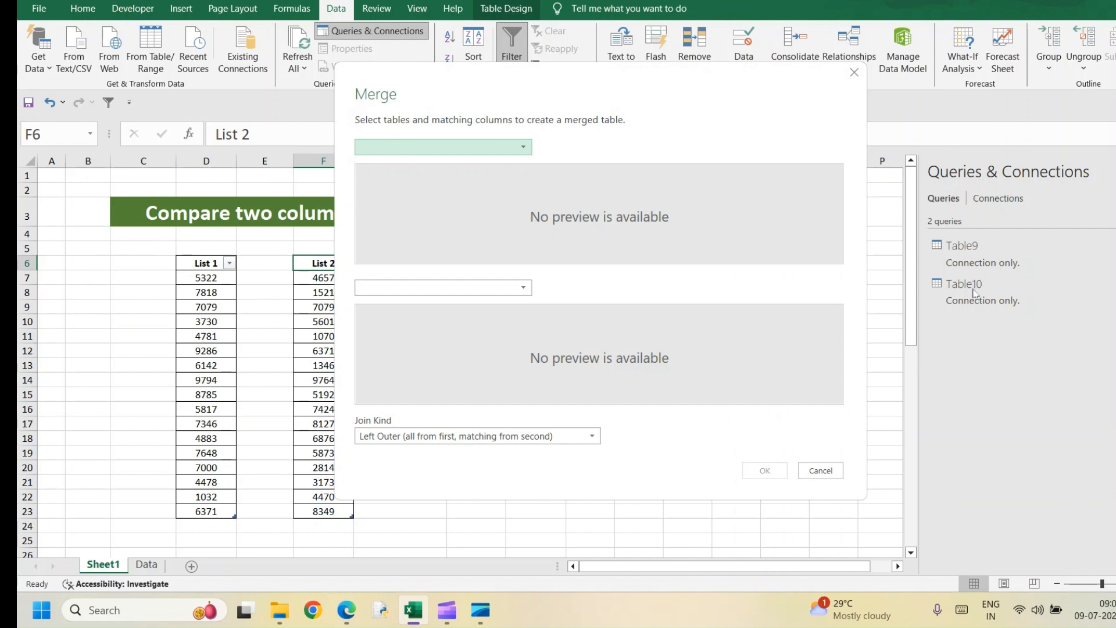
pyautogui.click(442, 147)
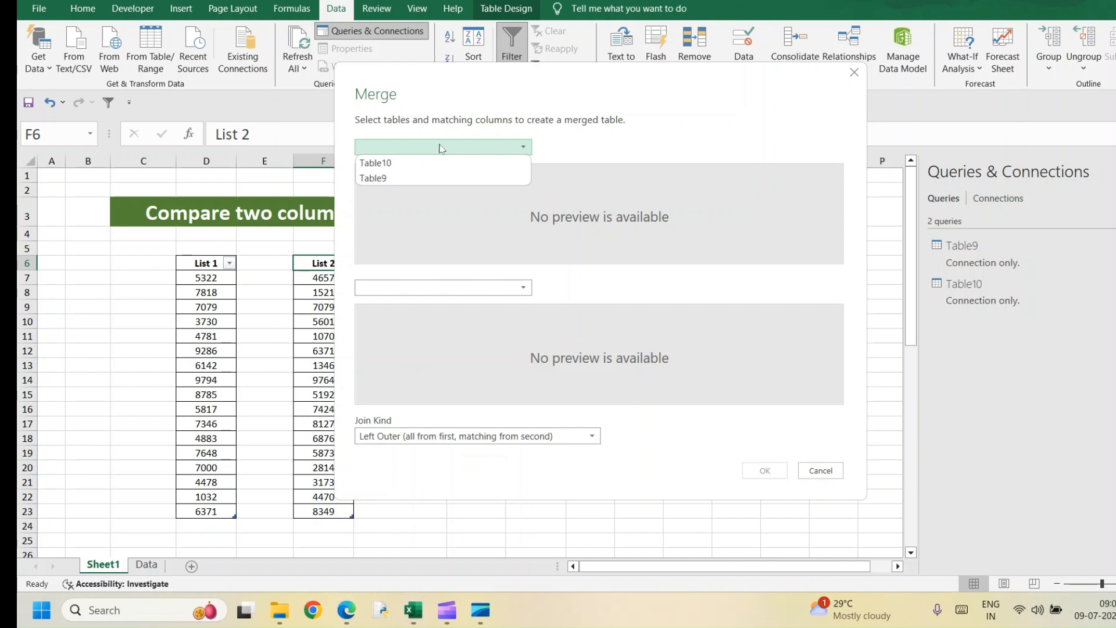
pyautogui.click(417, 177)
pyautogui.click(414, 286)
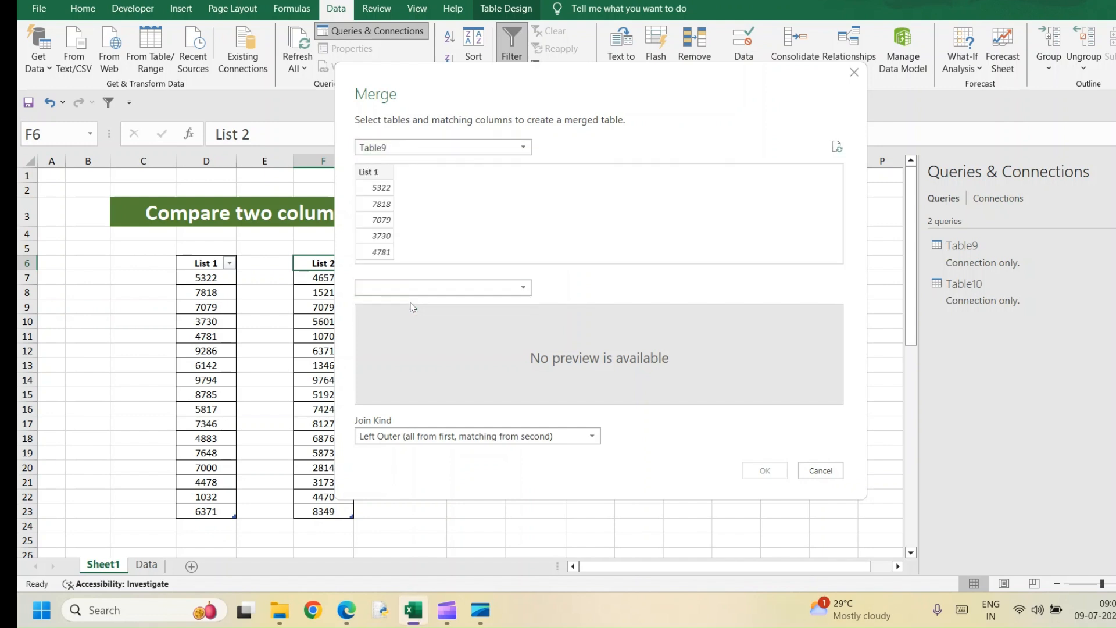
pyautogui.click(410, 303)
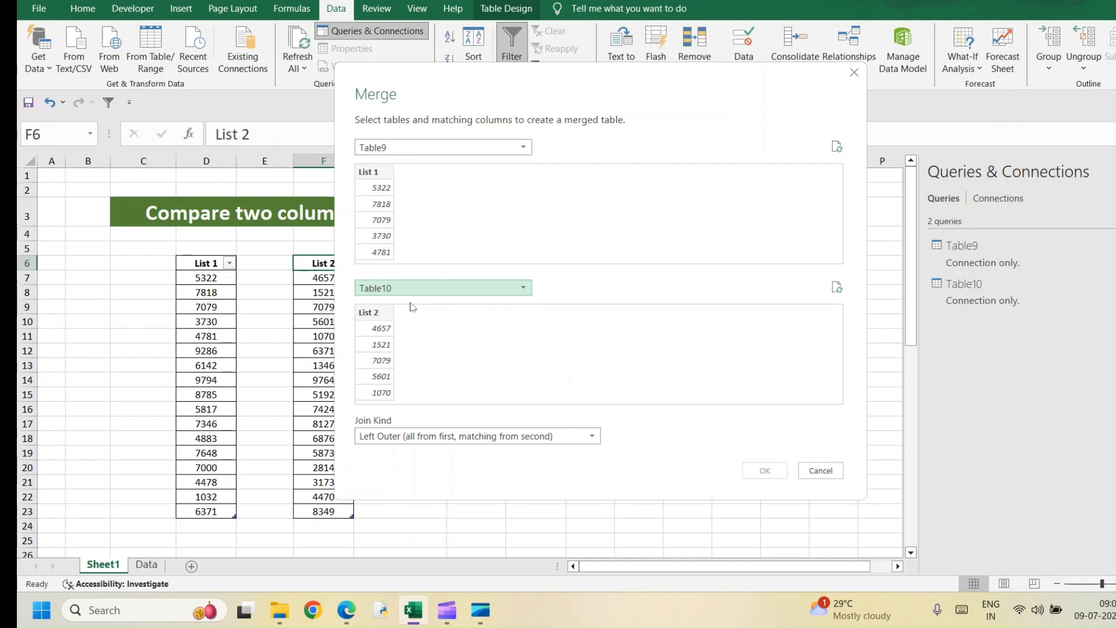
pyautogui.click(377, 174)
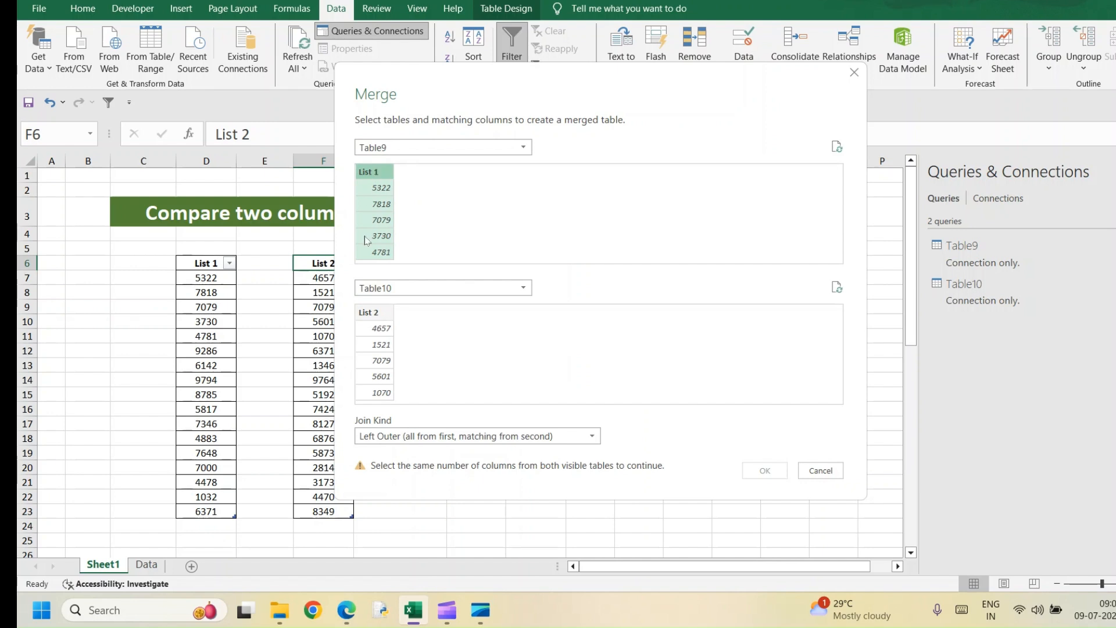
pyautogui.click(372, 315)
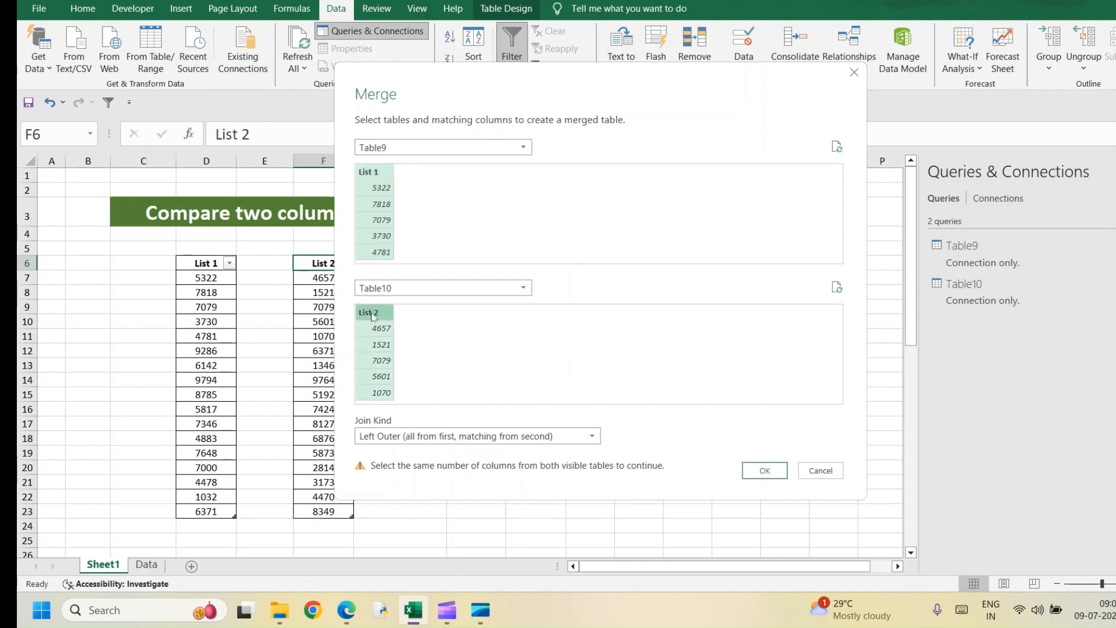
# - Create the merge with the Inner (only matching rows) join kind and remove the Table10 column from the result
pyautogui.click(550, 437)
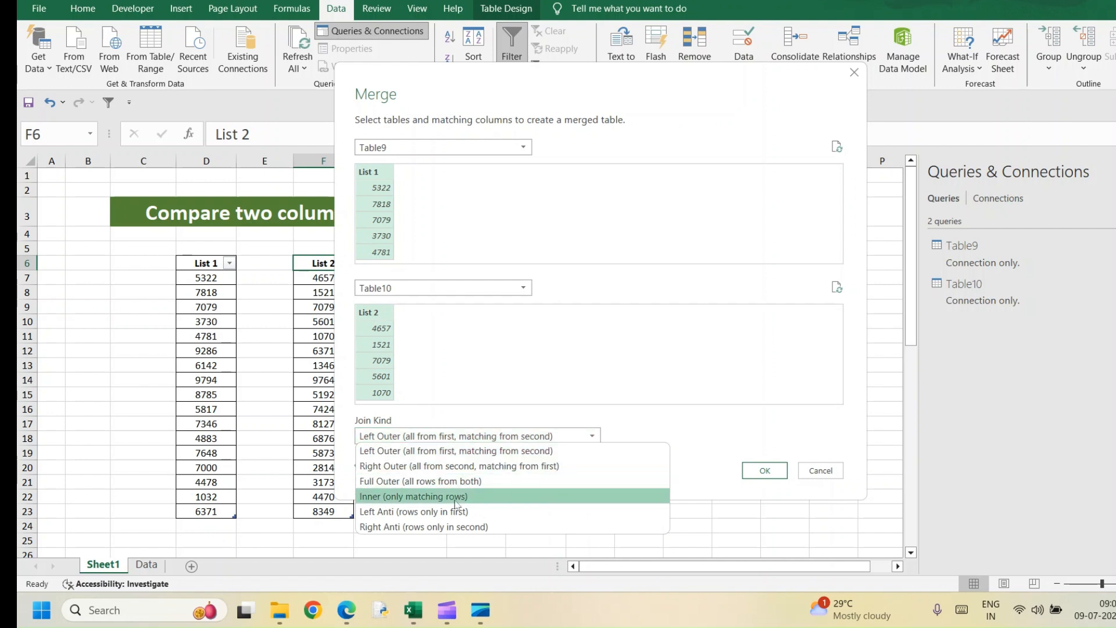
pyautogui.click(409, 497)
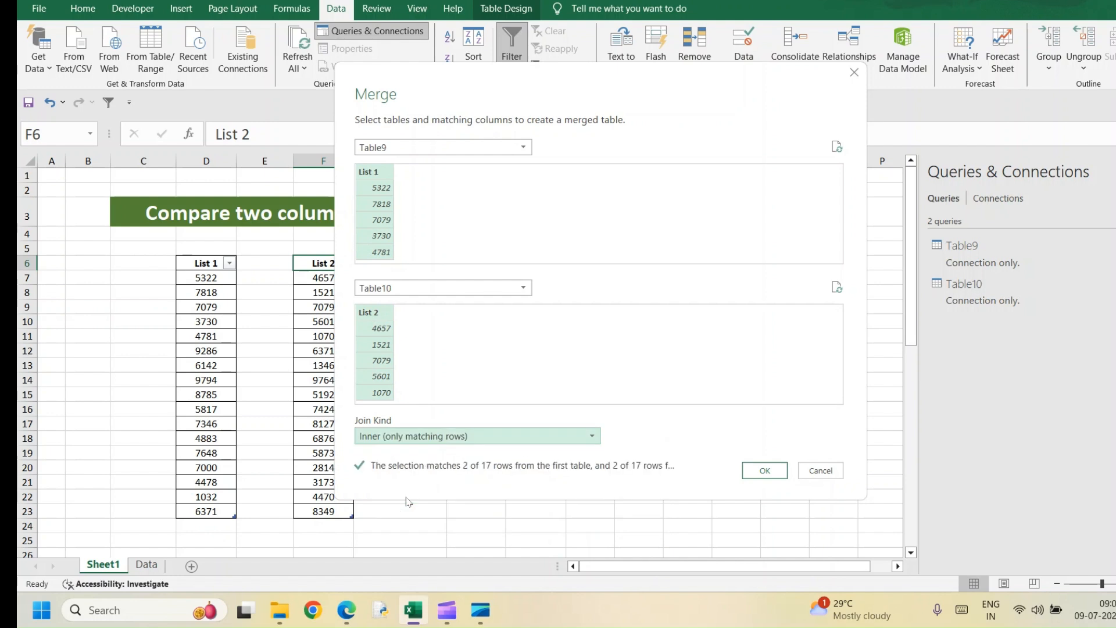
pyautogui.click(770, 472)
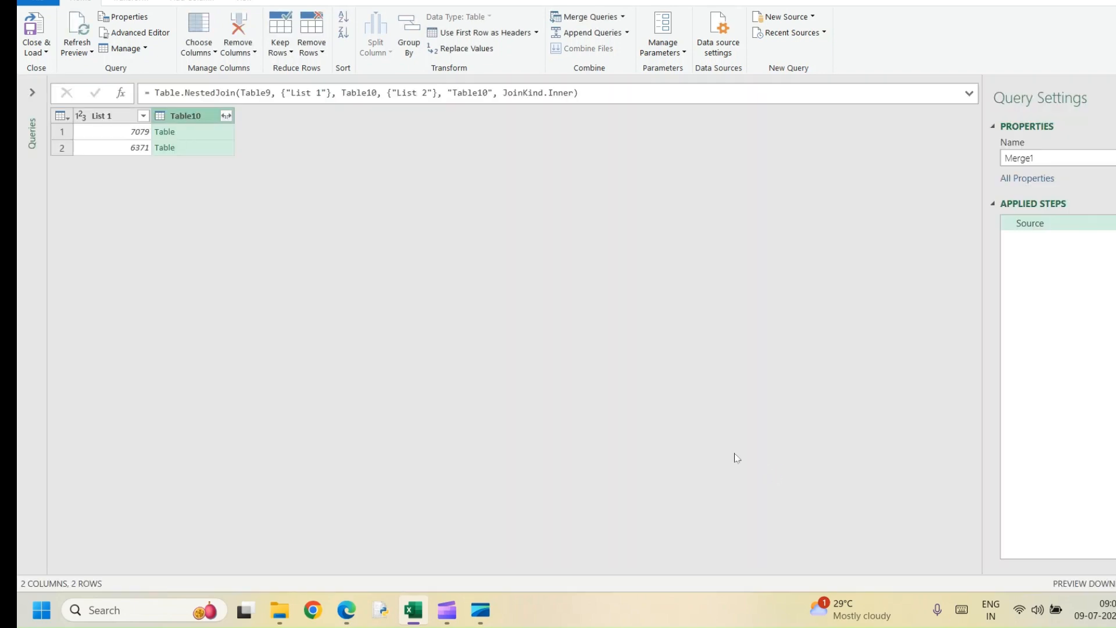
pyautogui.rightClick(194, 118)
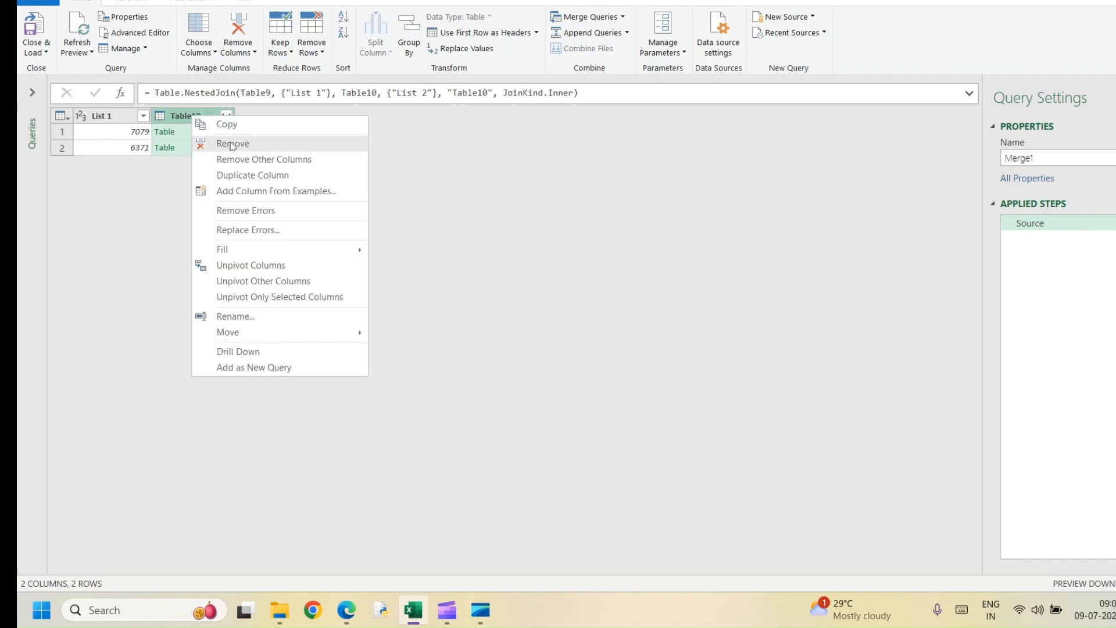
pyautogui.click(231, 144)
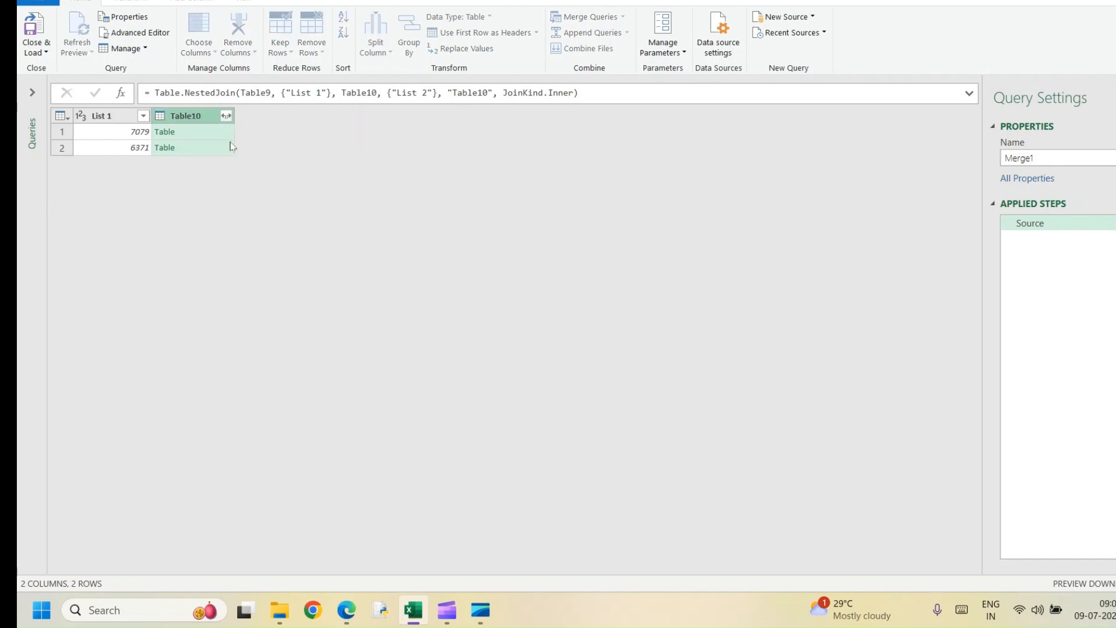
# - Load the merge result as a table in the existing worksheet at cell H6 of Sheet1
pyautogui.click(46, 53)
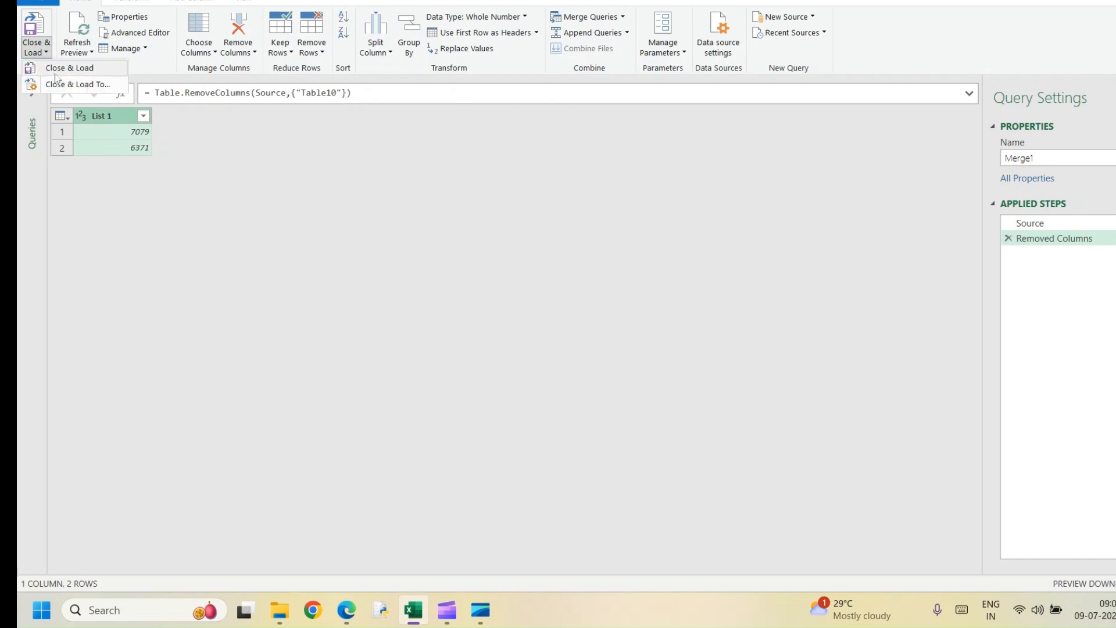
pyautogui.click(81, 86)
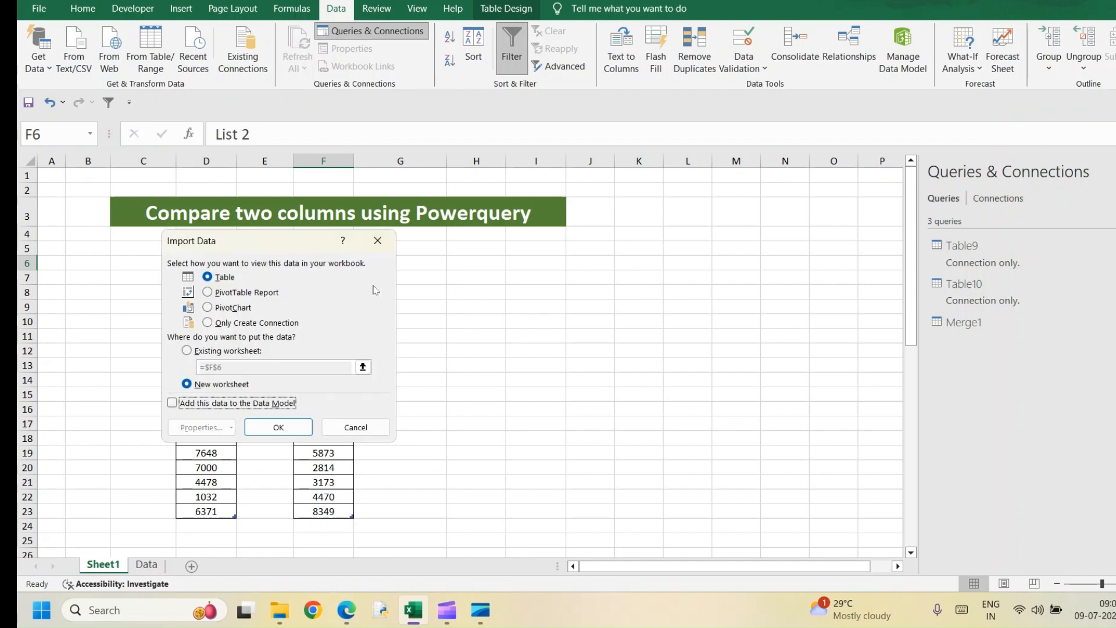
pyautogui.moveTo(289, 239); pyautogui.dragTo(640, 240)
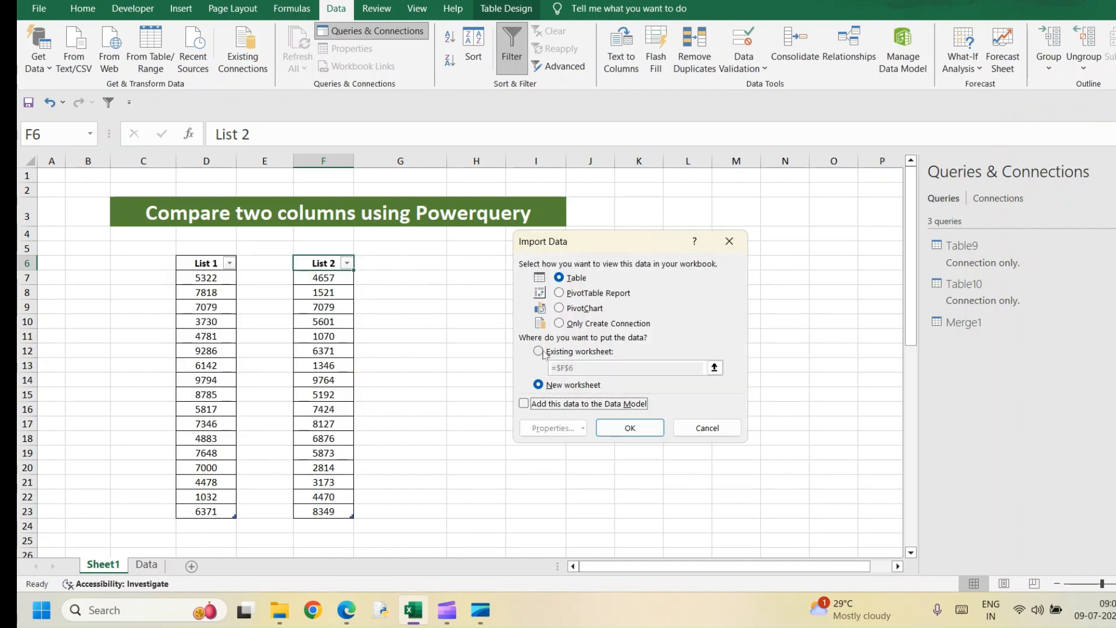
pyautogui.click(540, 352)
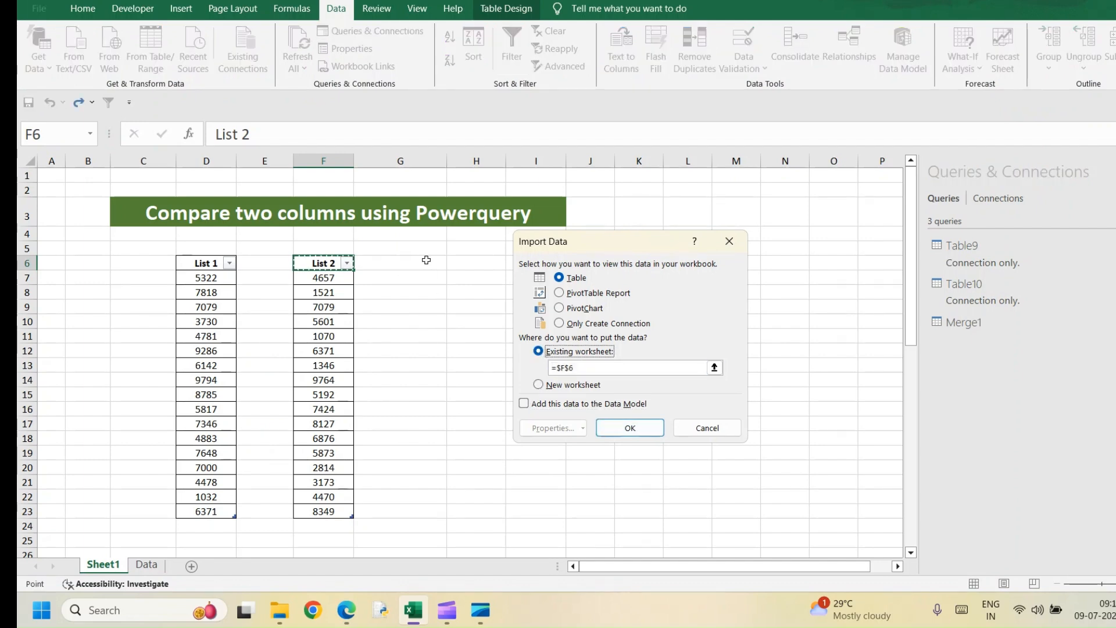
pyautogui.click(467, 266)
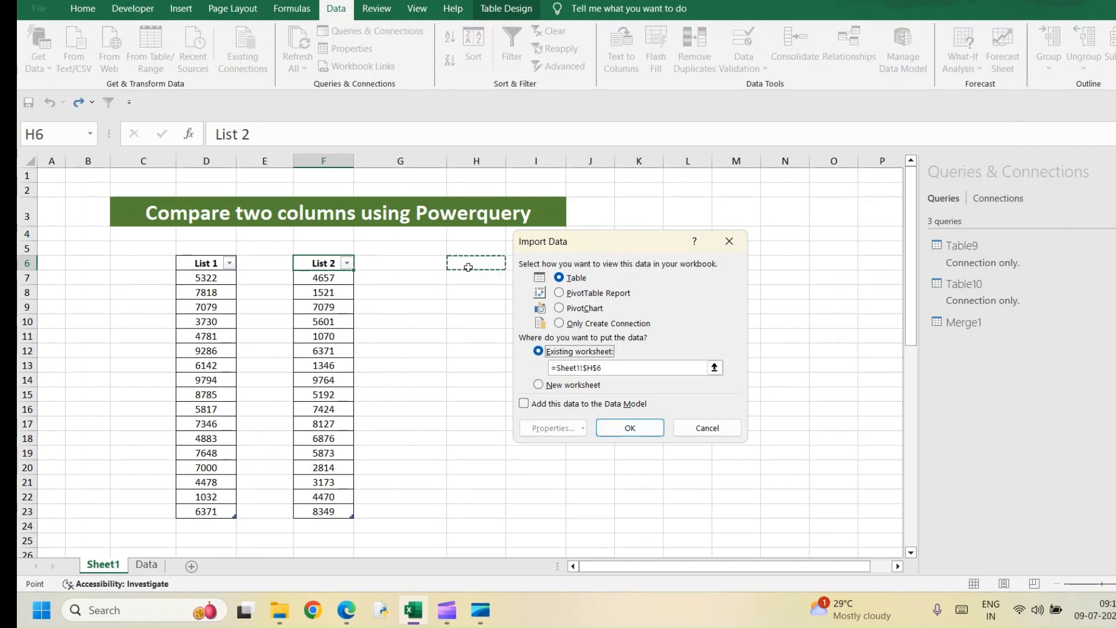
pyautogui.click(627, 429)
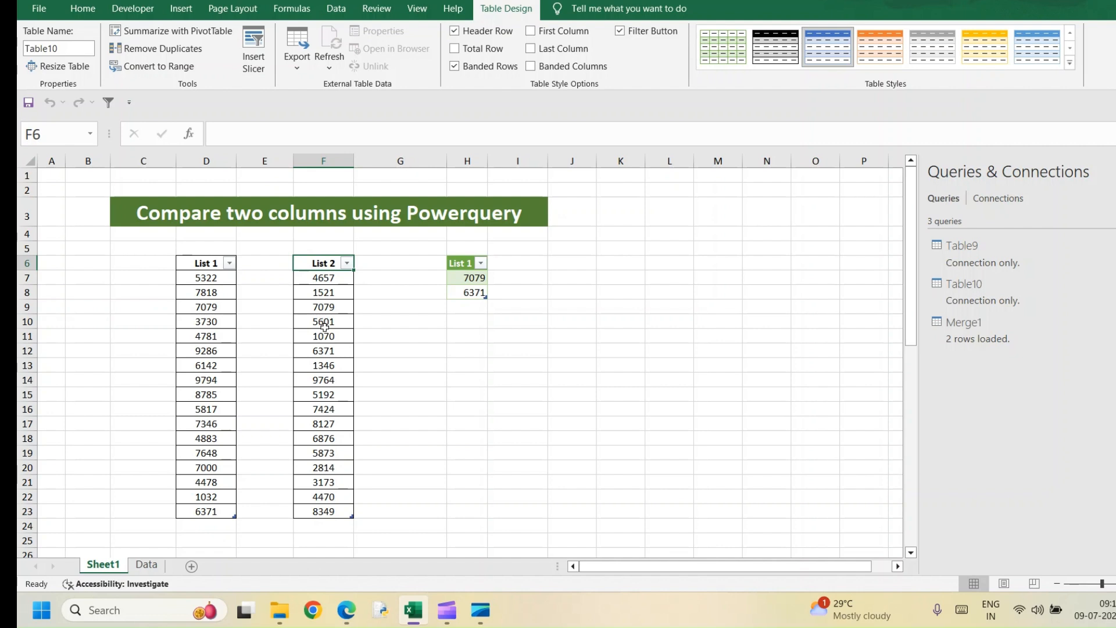
# - Change the Merge1 query's join kind to Left Anti (rows only in first) and load the result back to the worksheet
pyautogui.doubleClick(962, 329)
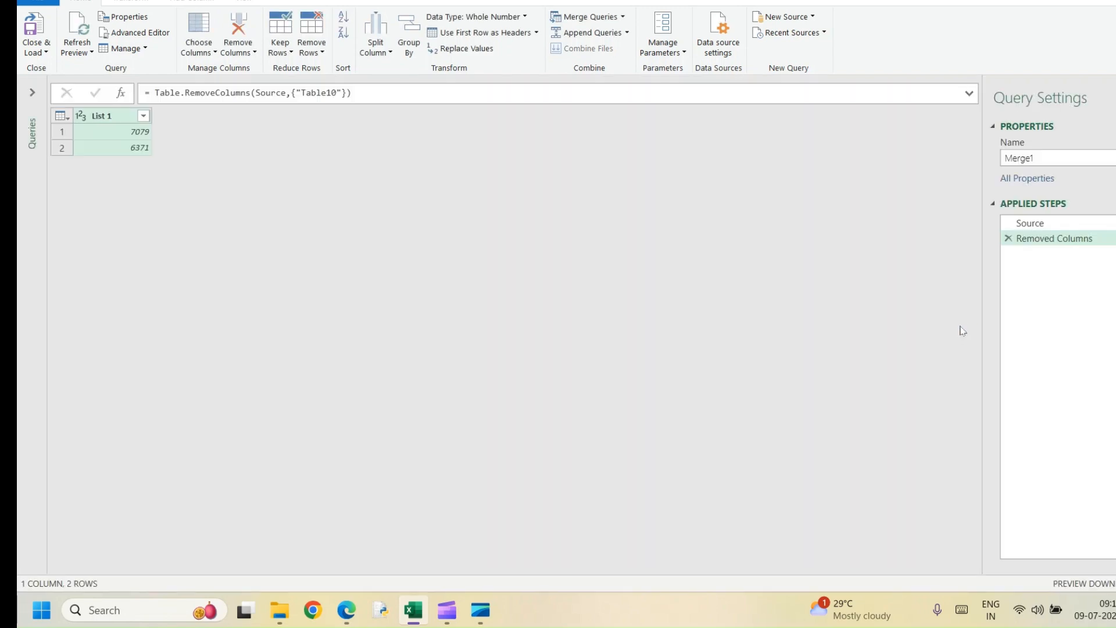
pyautogui.click(1035, 226)
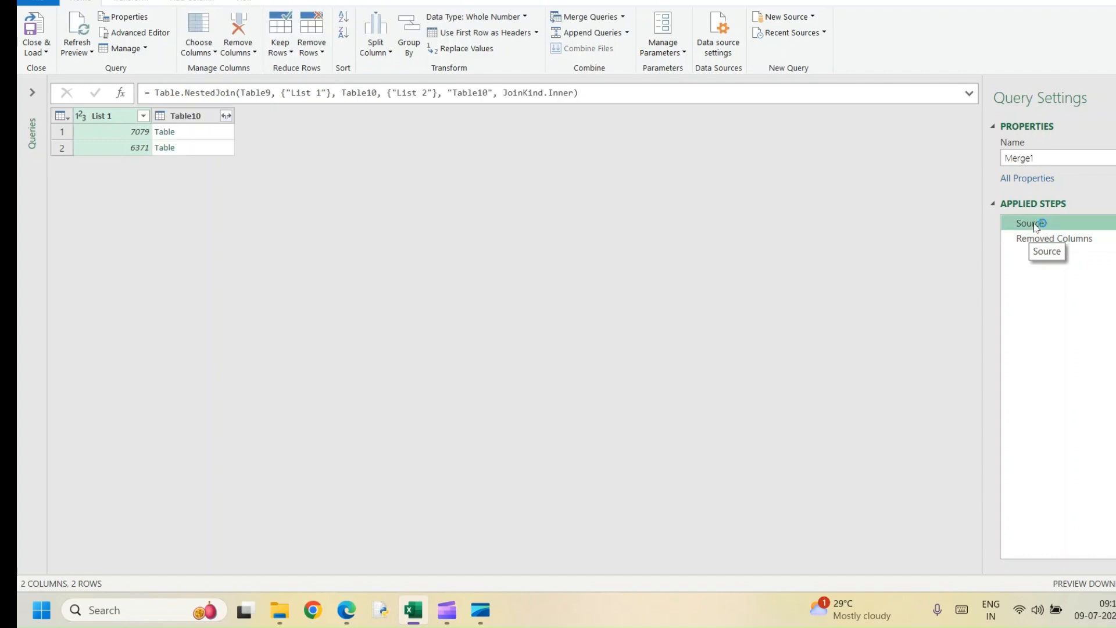
pyautogui.click(1042, 223)
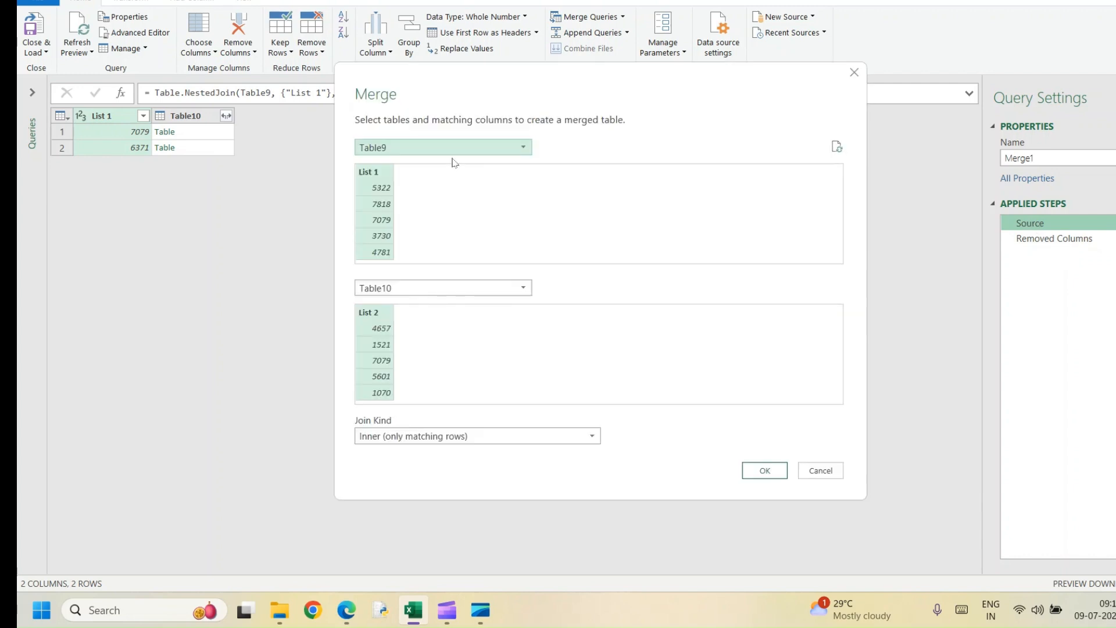
pyautogui.click(451, 437)
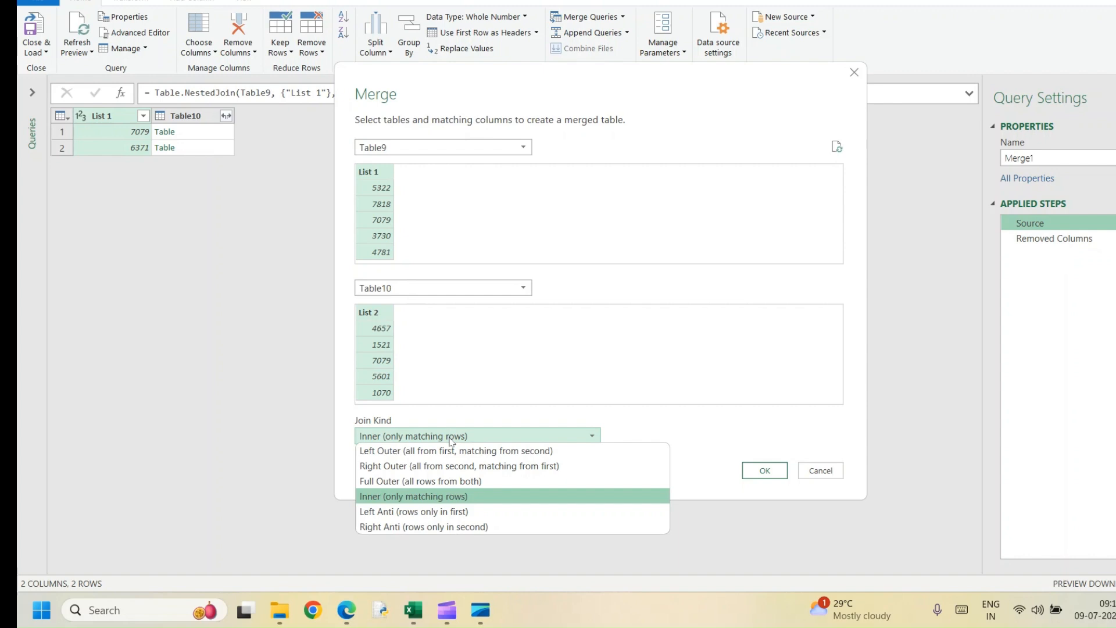
pyautogui.click(414, 512)
pyautogui.click(766, 471)
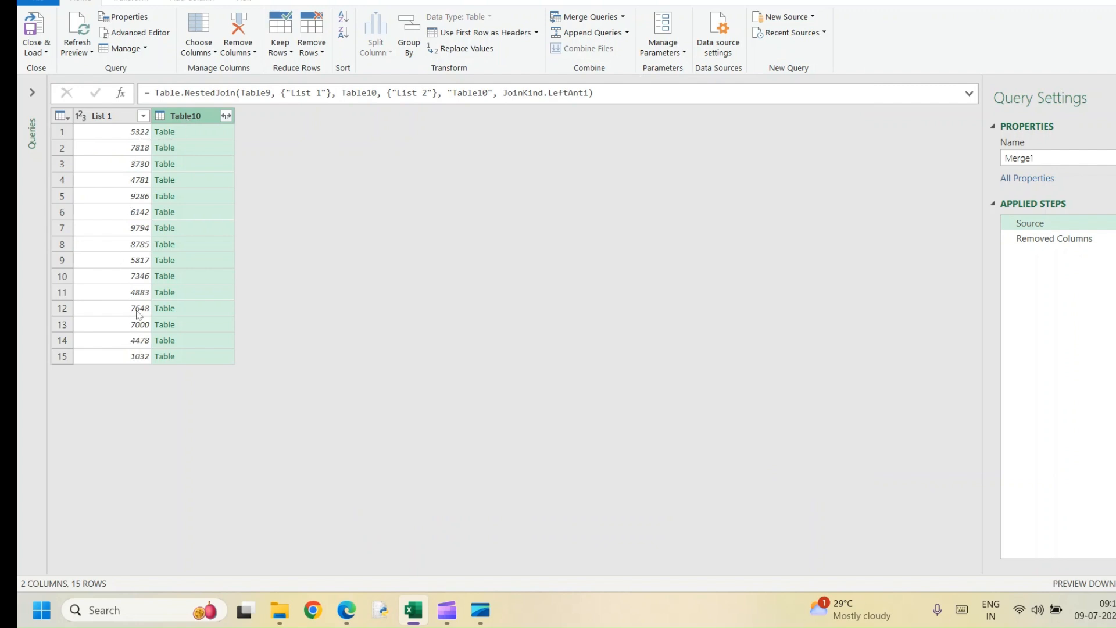
pyautogui.click(33, 34)
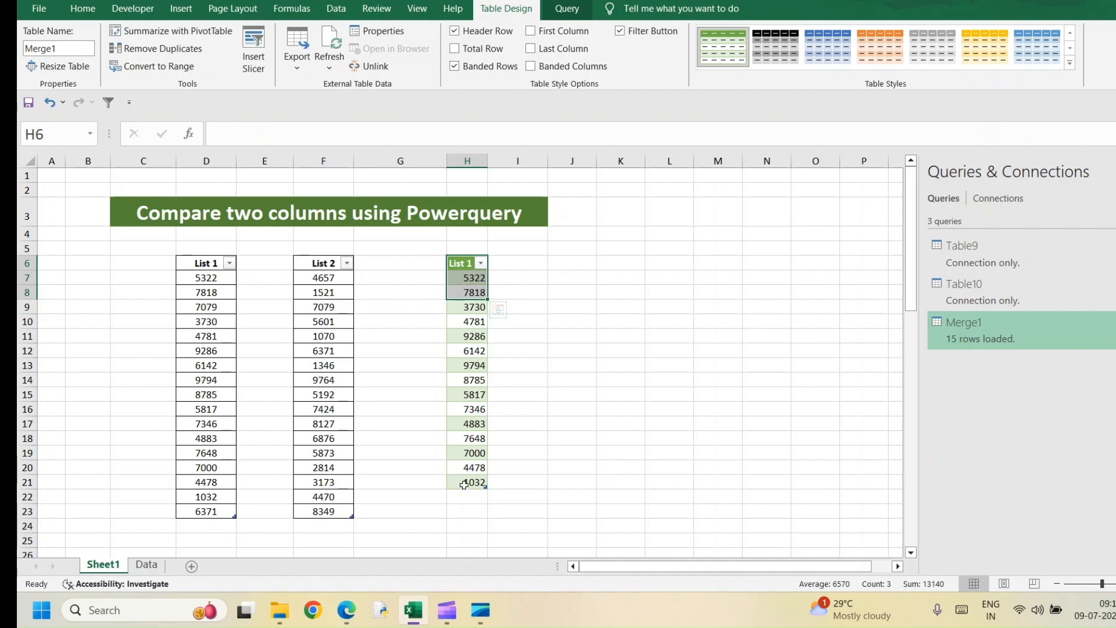
# - Change the Merge1 query's join kind to Left Outer (all from first, matching from second) and load the result back to the worksheet
pyautogui.moveTo(960, 341)
pyautogui.click(966, 330)
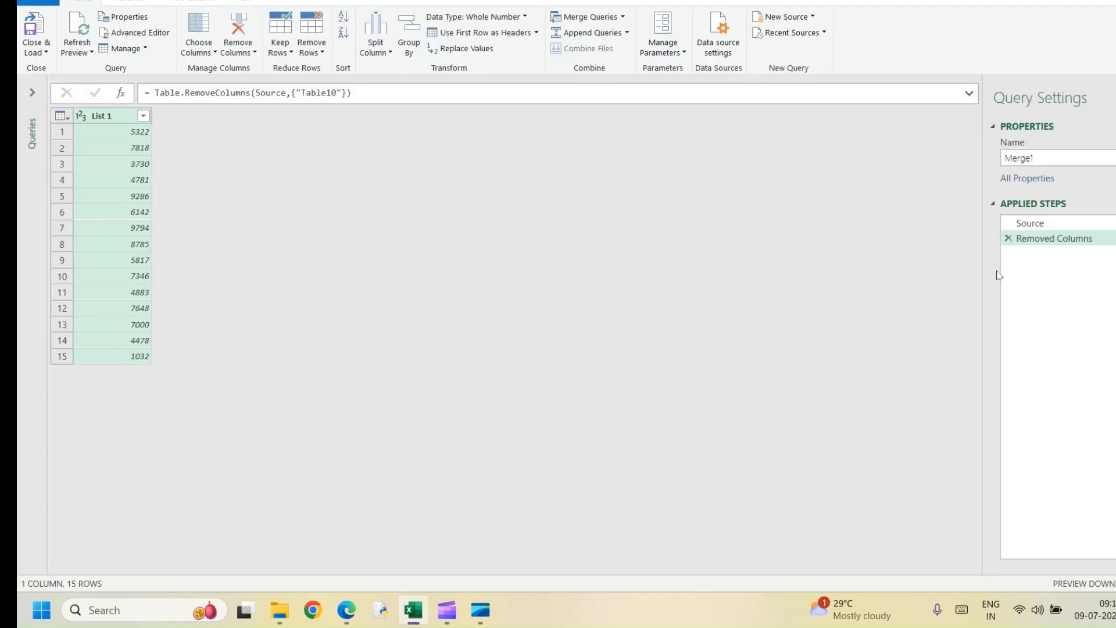
pyautogui.click(1030, 226)
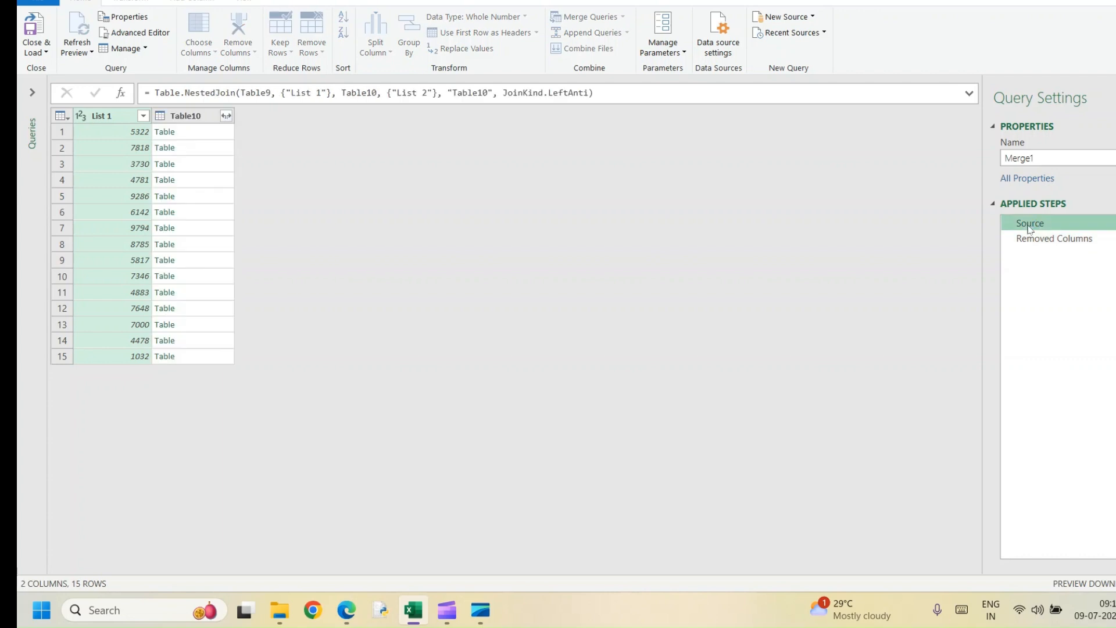
pyautogui.doubleClick(1029, 226)
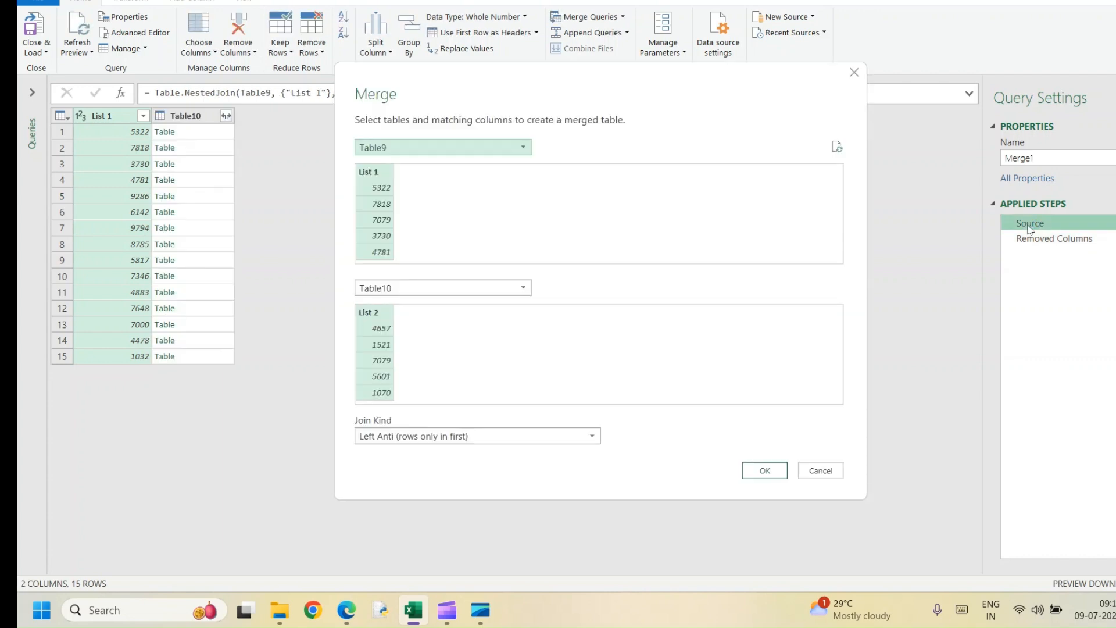
pyautogui.click(493, 440)
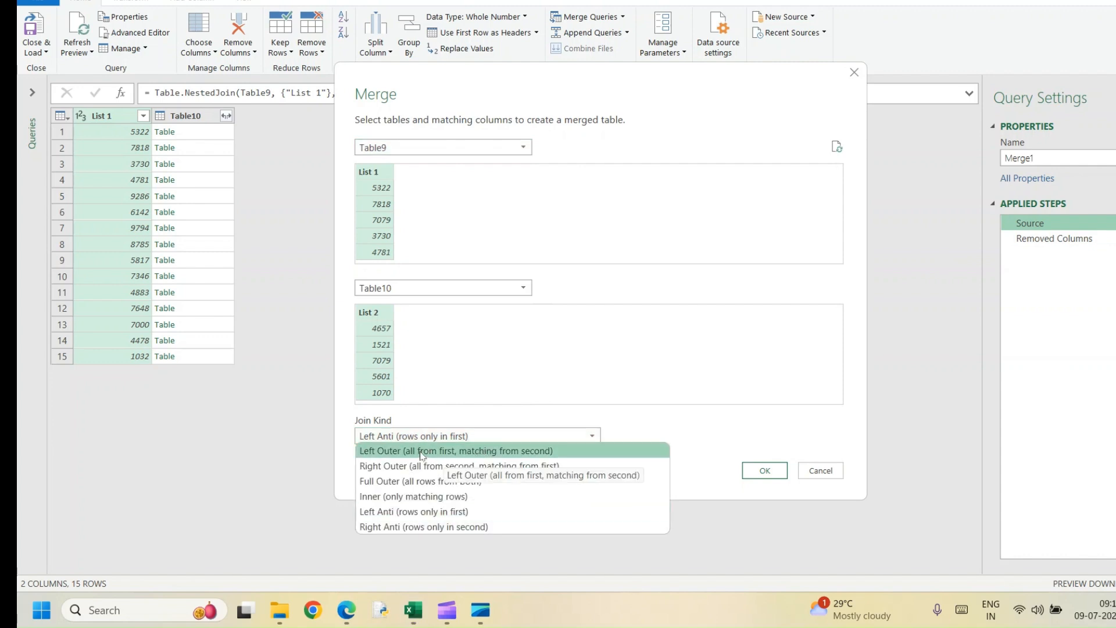
pyautogui.click(454, 452)
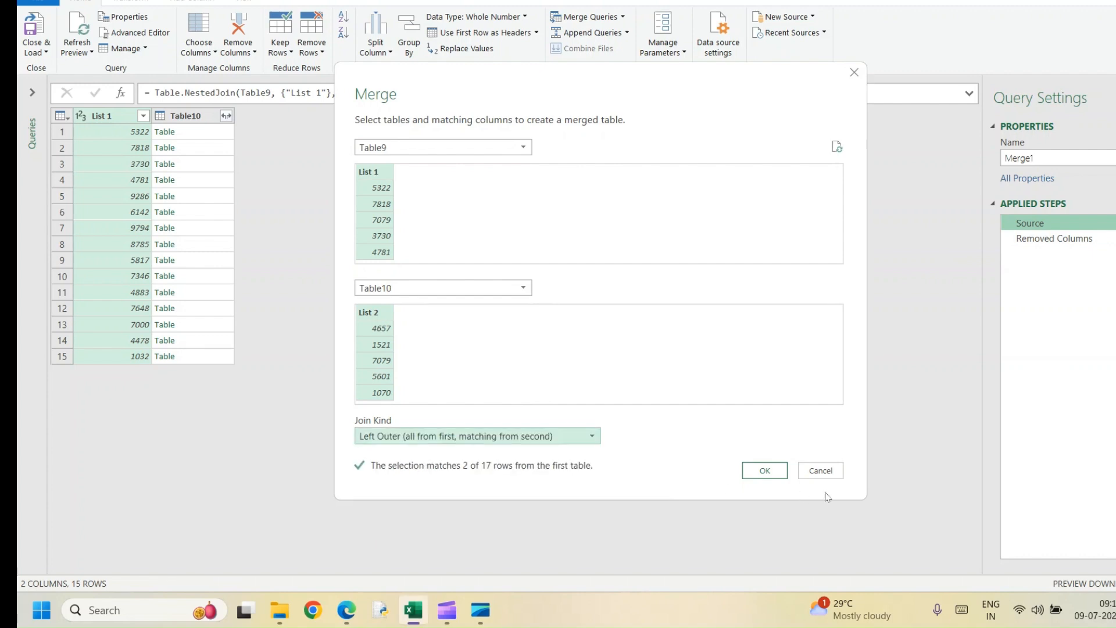
pyautogui.click(765, 471)
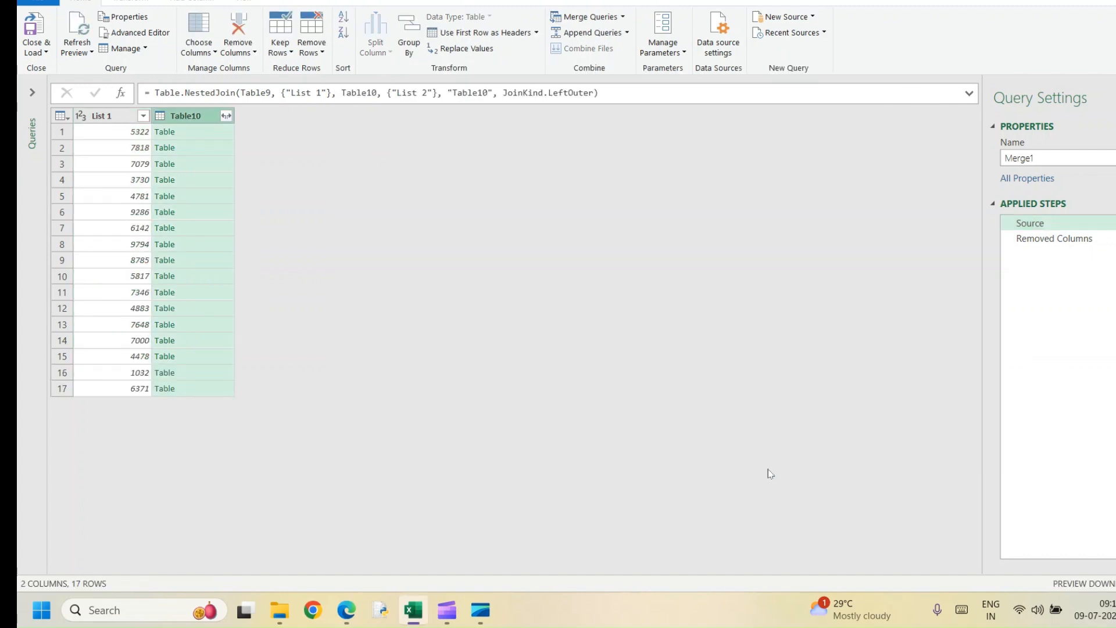
pyautogui.click(33, 29)
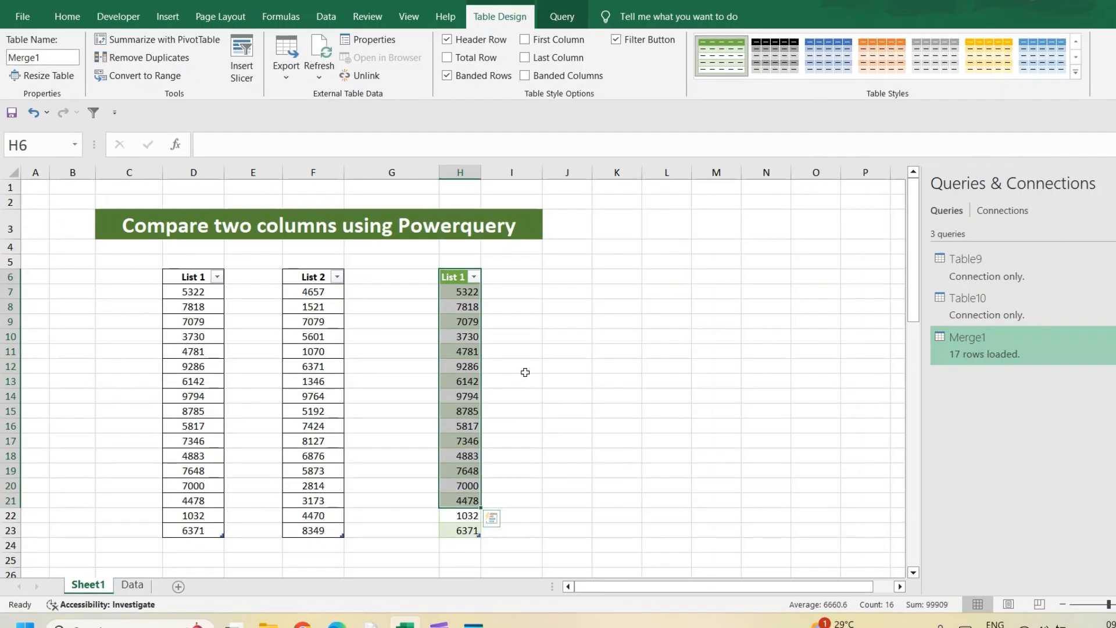
pyautogui.click(529, 356)
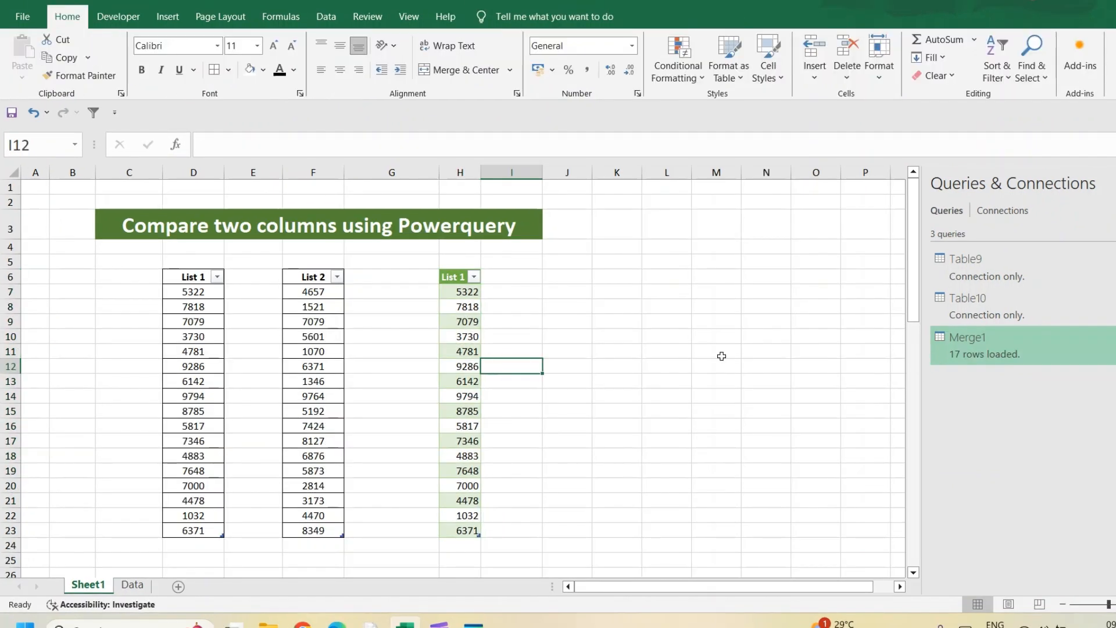
# - Delete the Removed Columns step from Merge1 and change the merge's join kind to Right Anti (rows only in second)
pyautogui.doubleClick(996, 343)
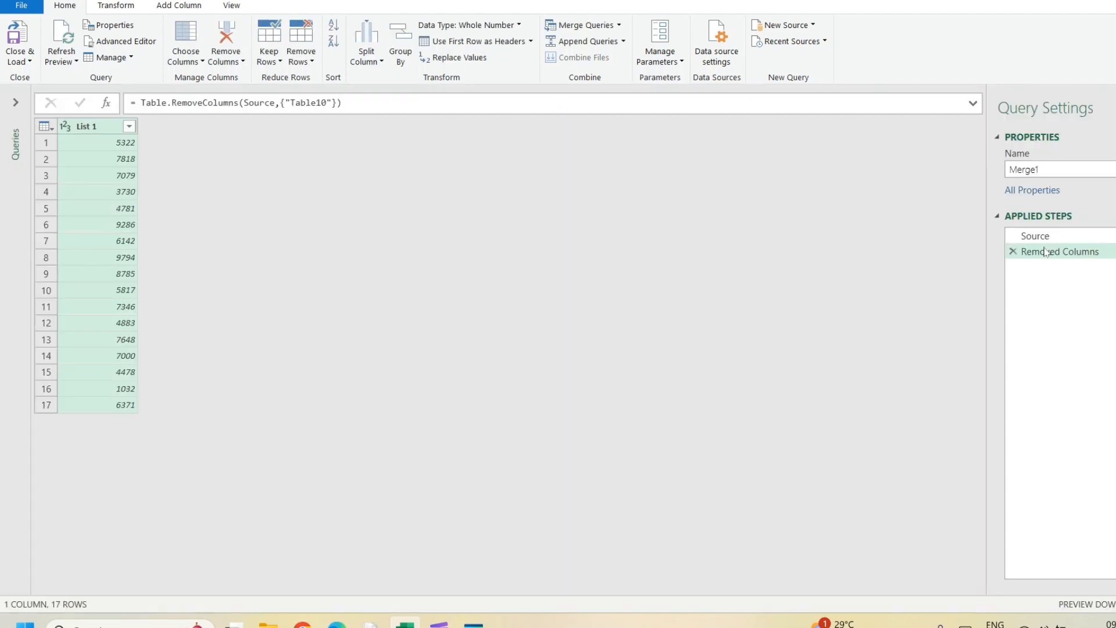
pyautogui.click(1013, 252)
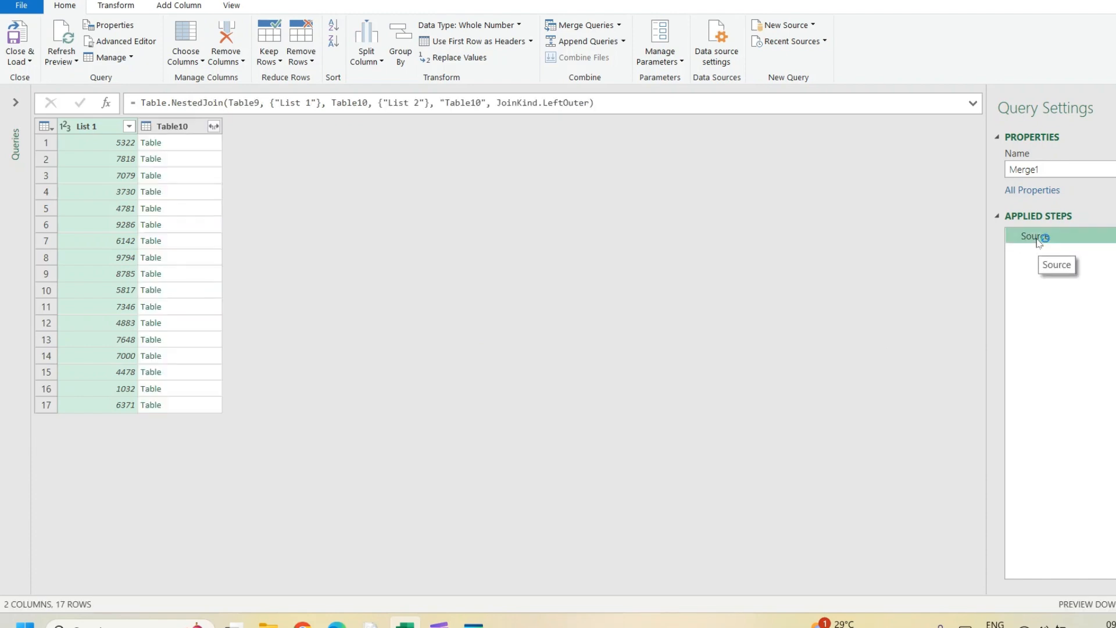
pyautogui.doubleClick(1039, 241)
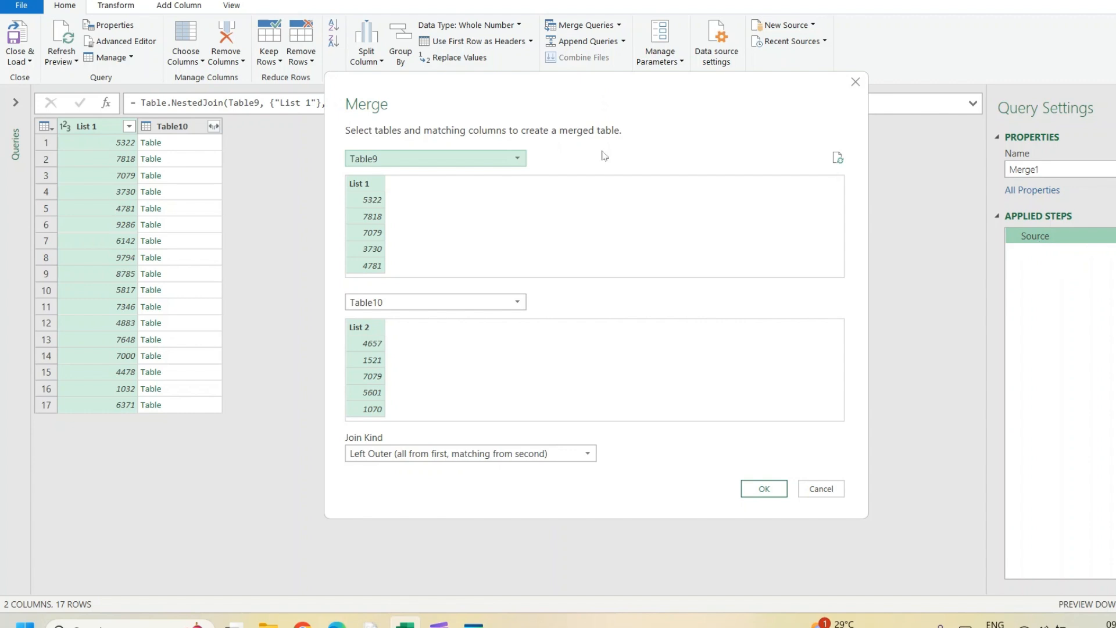
pyautogui.click(446, 454)
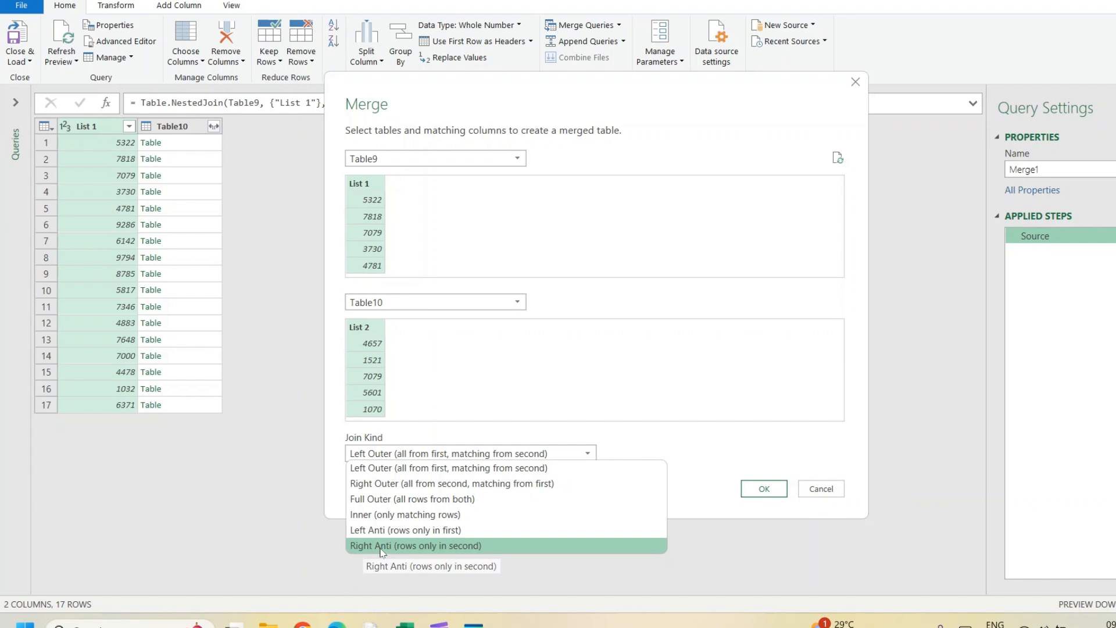
pyautogui.click(436, 546)
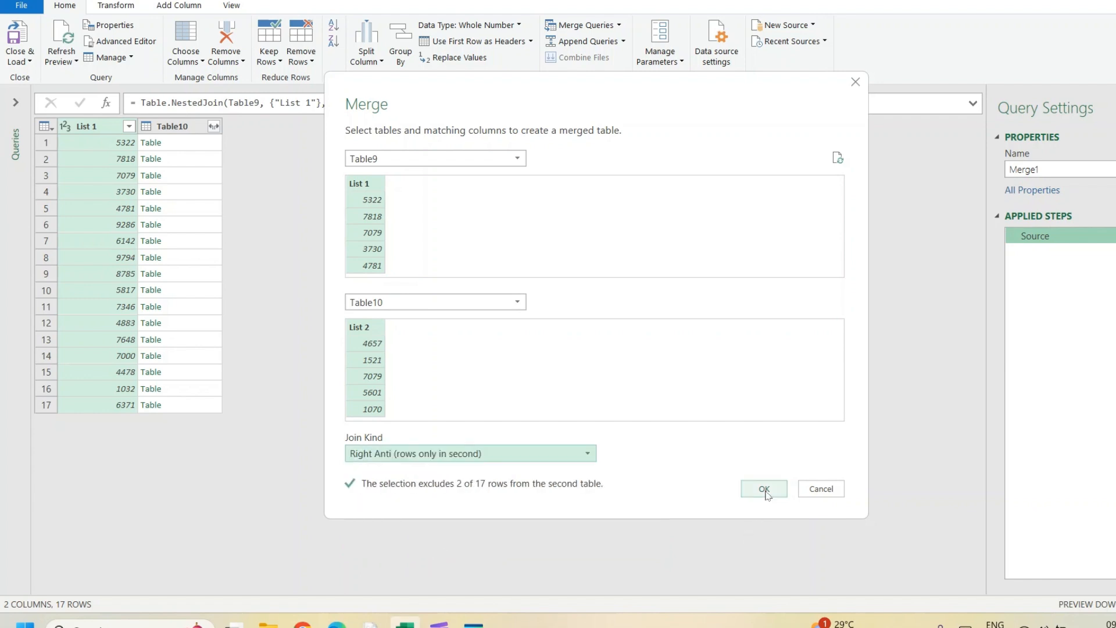
pyautogui.click(765, 489)
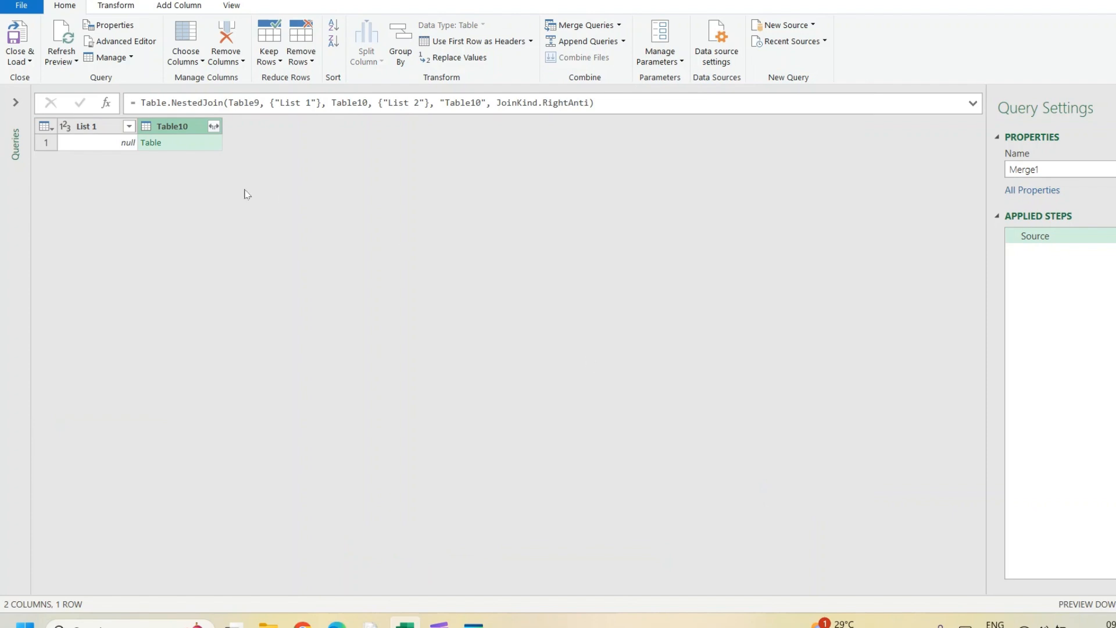
# - Expand the Table10 column to show List 2, remove the List 1 column, and load the result back to the worksheet
pyautogui.click(214, 127)
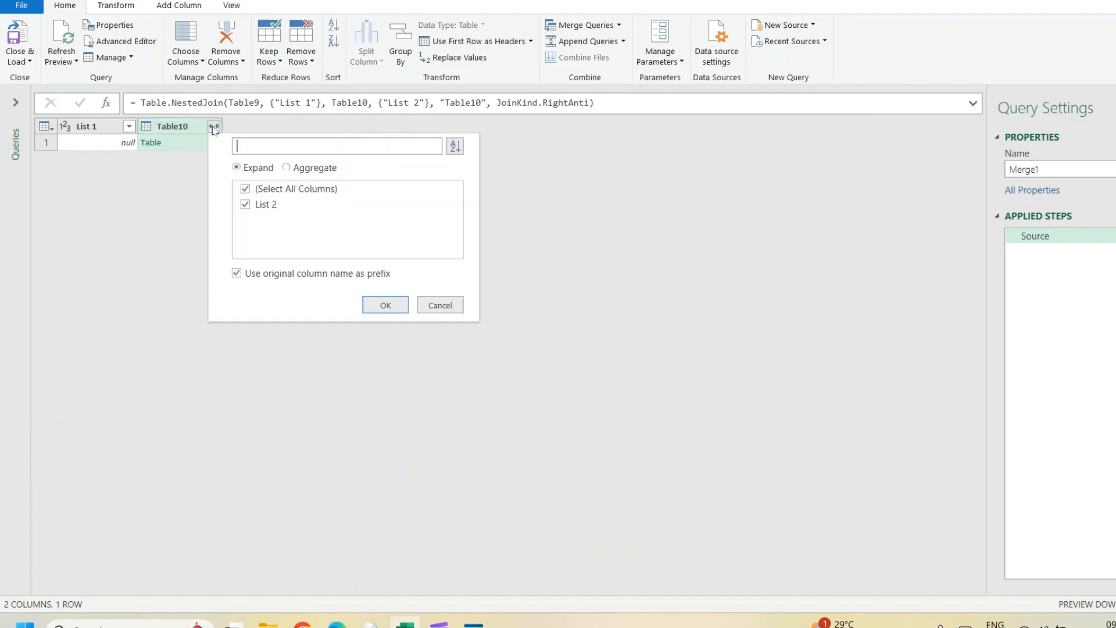
pyautogui.click(386, 305)
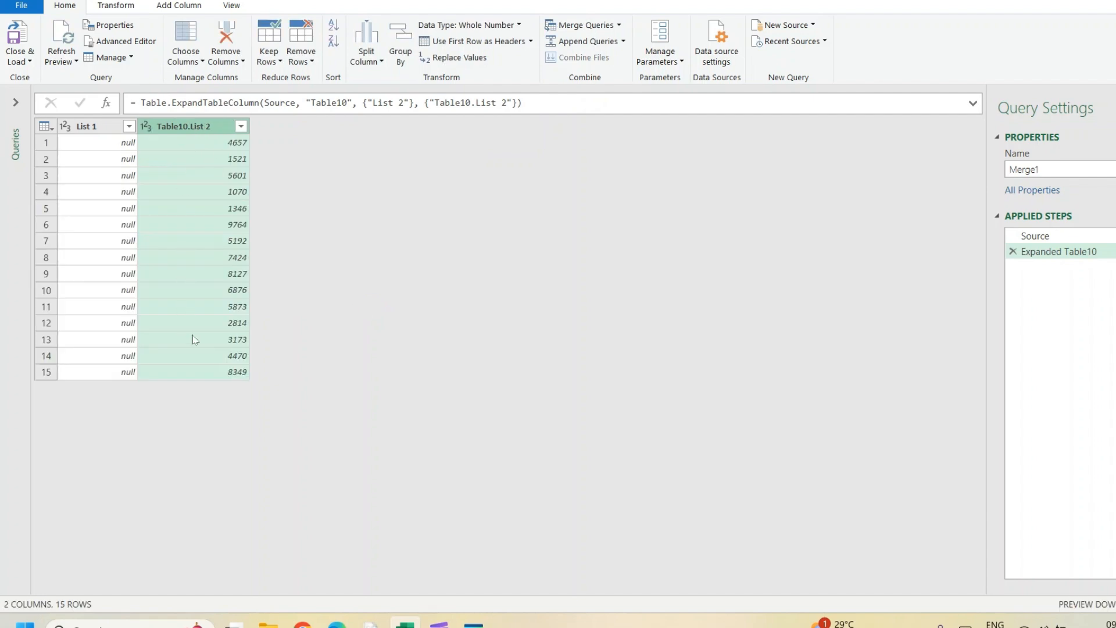
pyautogui.rightClick(90, 129)
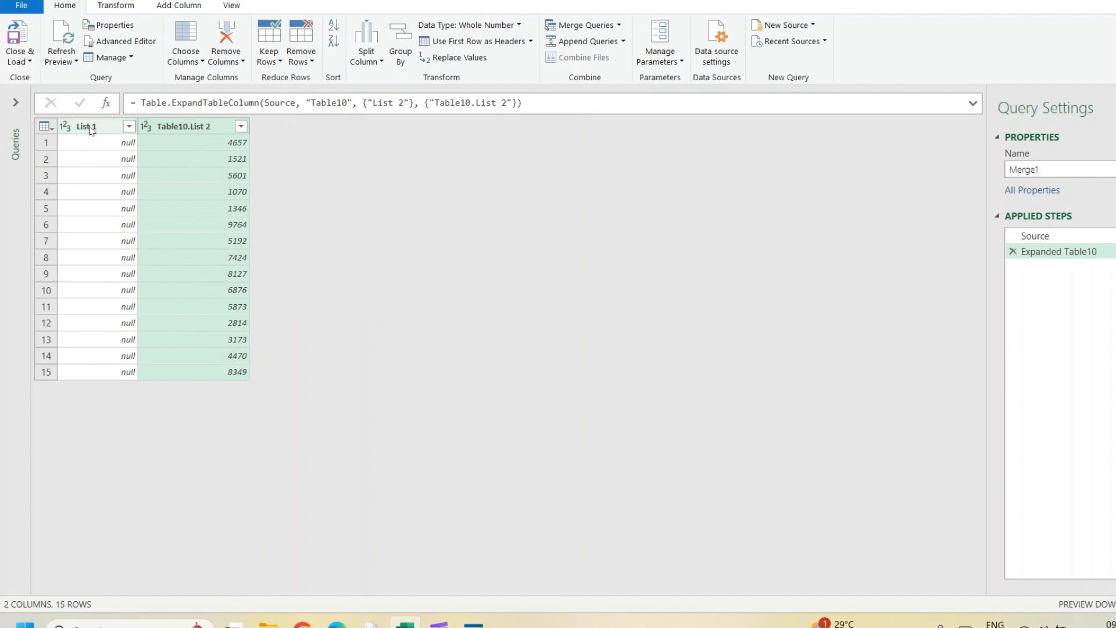
pyautogui.click(129, 155)
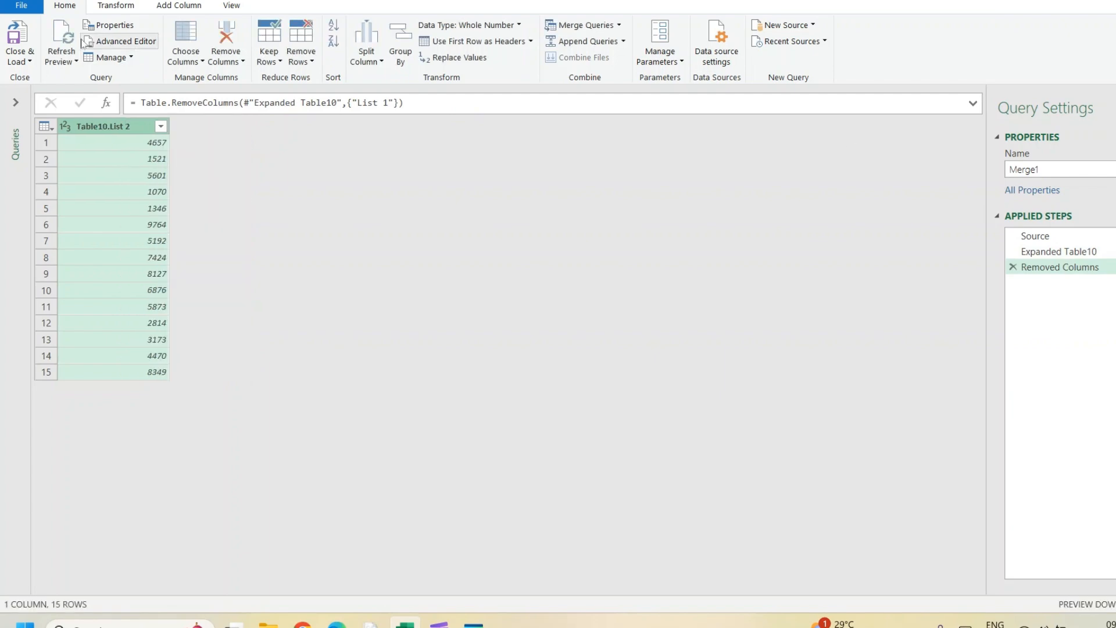
pyautogui.click(24, 40)
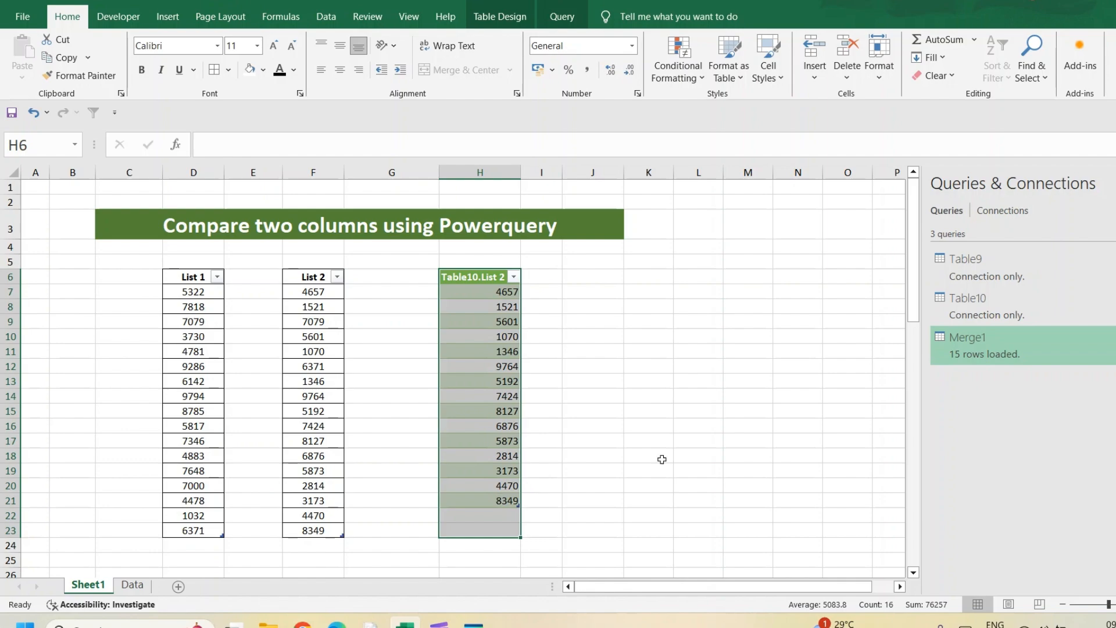
# - Reopen the Merge1 query and change its source merge to the Right Outer (all from second, matching from first) join kind
pyautogui.doubleClick(995, 352)
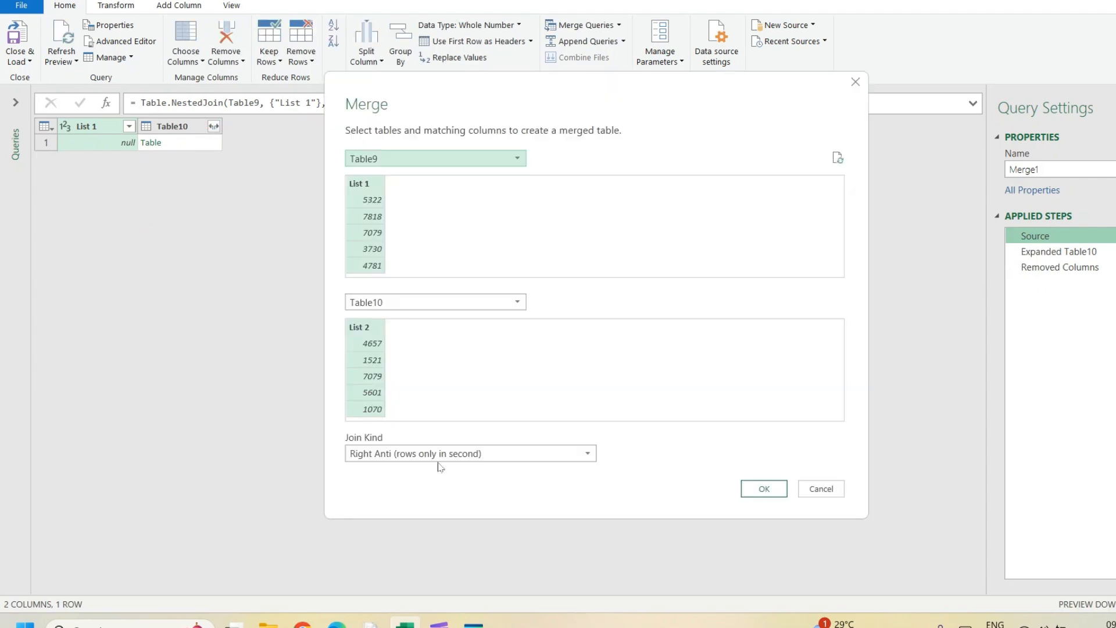
pyautogui.click(440, 454)
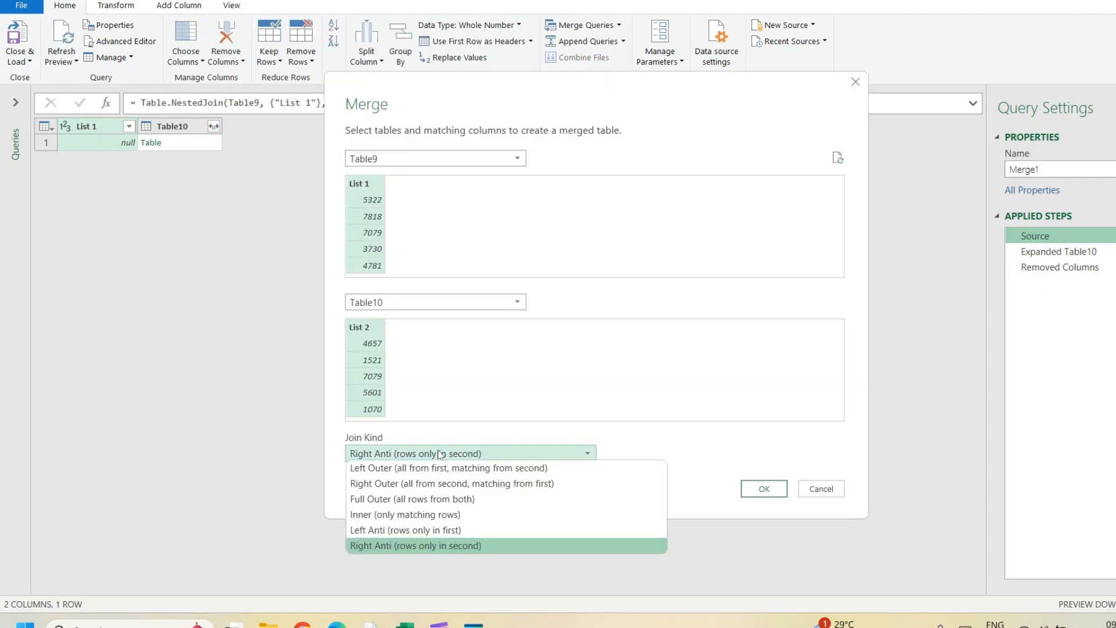
pyautogui.click(433, 485)
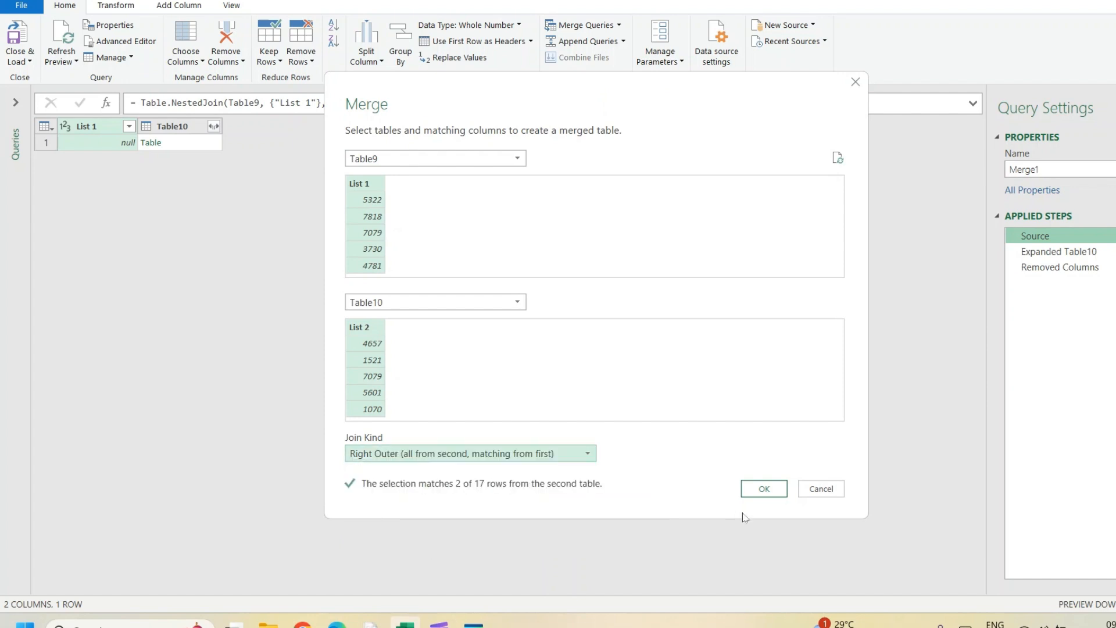
pyautogui.click(763, 490)
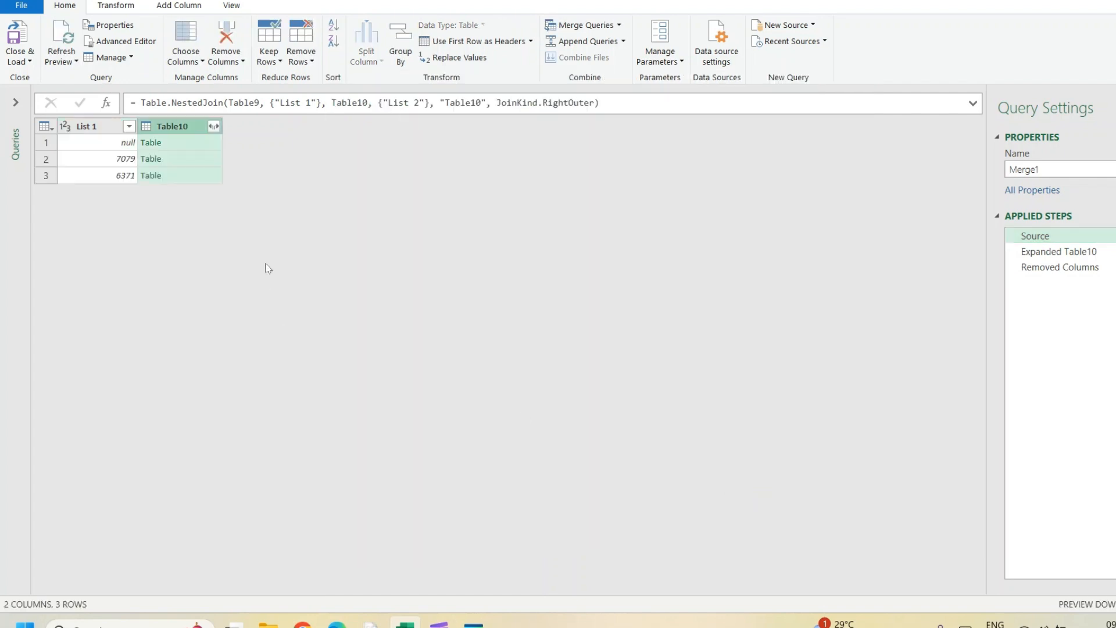
# - Expand the Table10 column with List 2 selected, inserting the expansion right after the Source step of Merge1
pyautogui.click(213, 126)
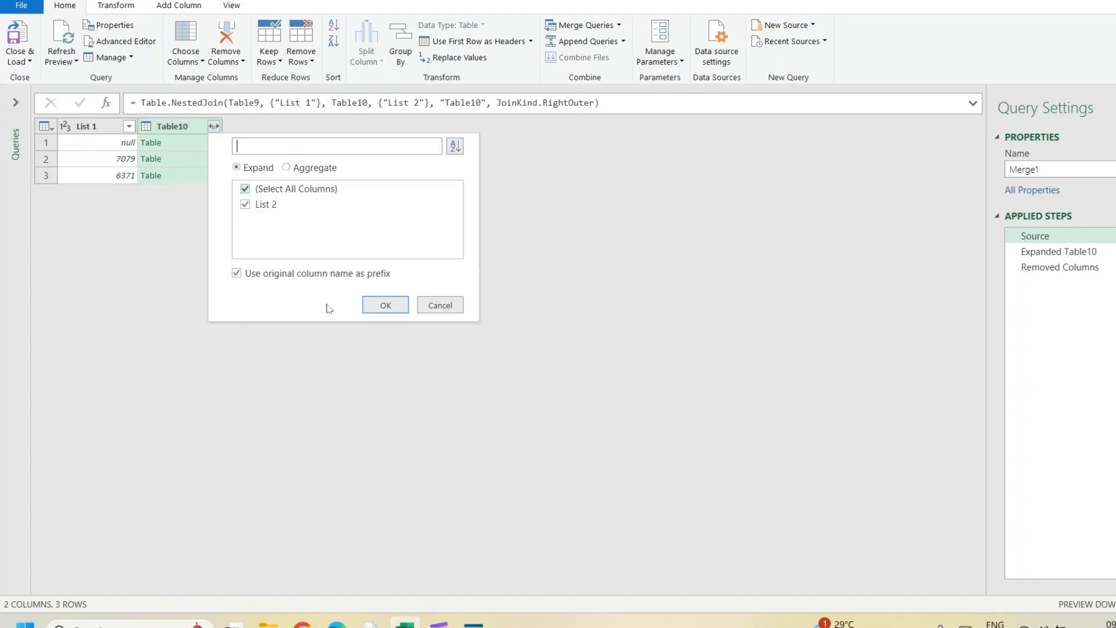
pyautogui.click(386, 306)
pyautogui.click(669, 335)
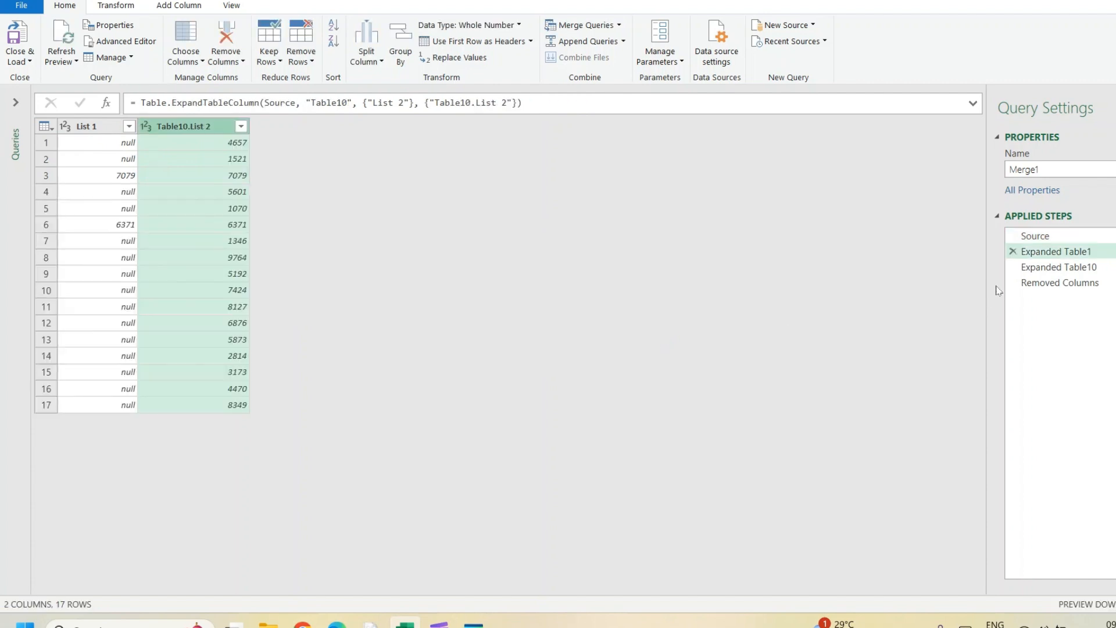
# - Delete the old Expanded Table10 and Removed Columns steps from the Merge1 query
pyautogui.click(1014, 268)
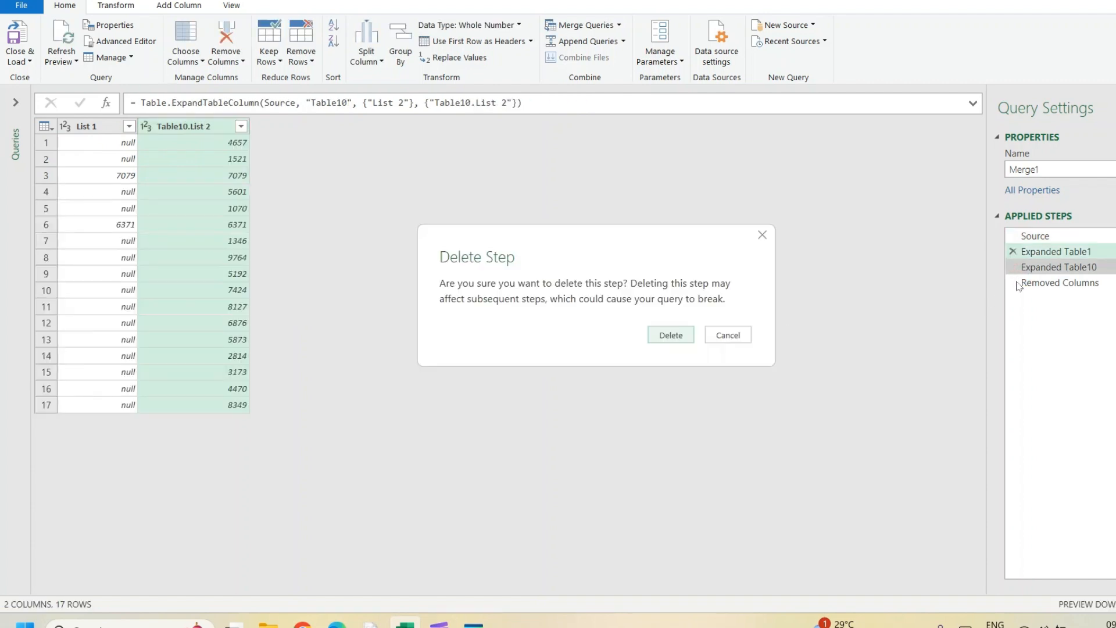
pyautogui.click(679, 338)
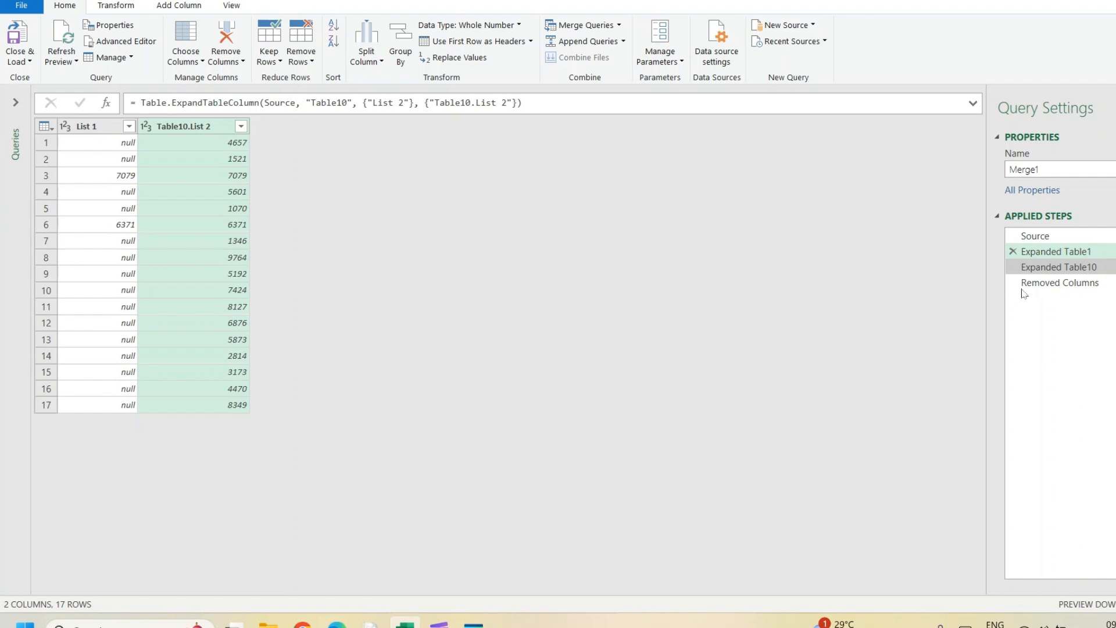
pyautogui.click(1014, 268)
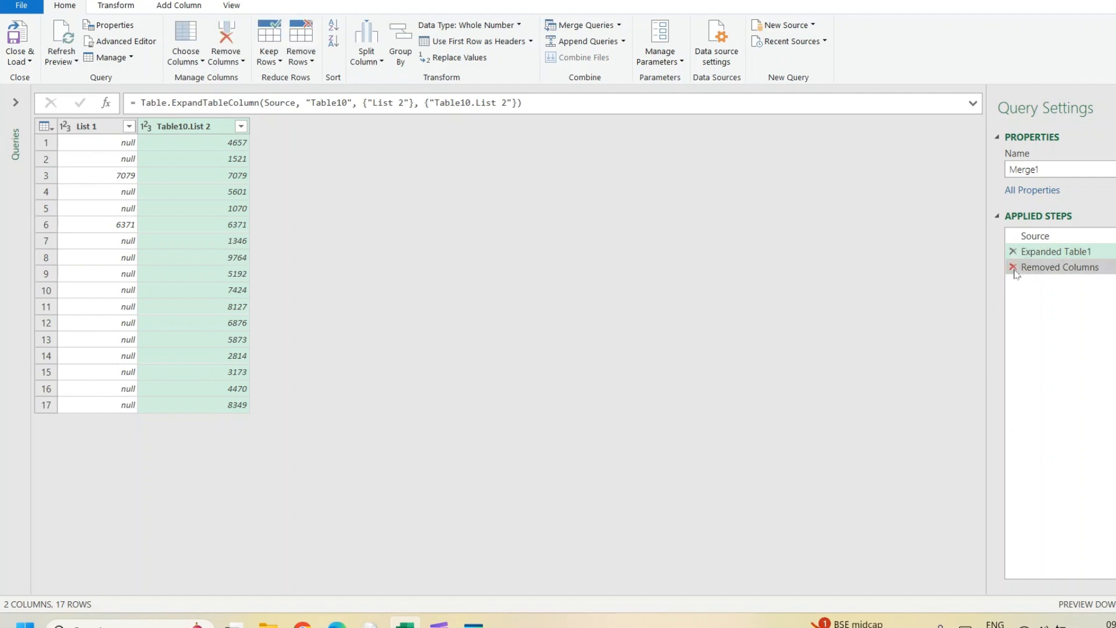
# - Remove the List 1 column from the right outer merge and load the result back to the worksheet
pyautogui.rightClick(92, 125)
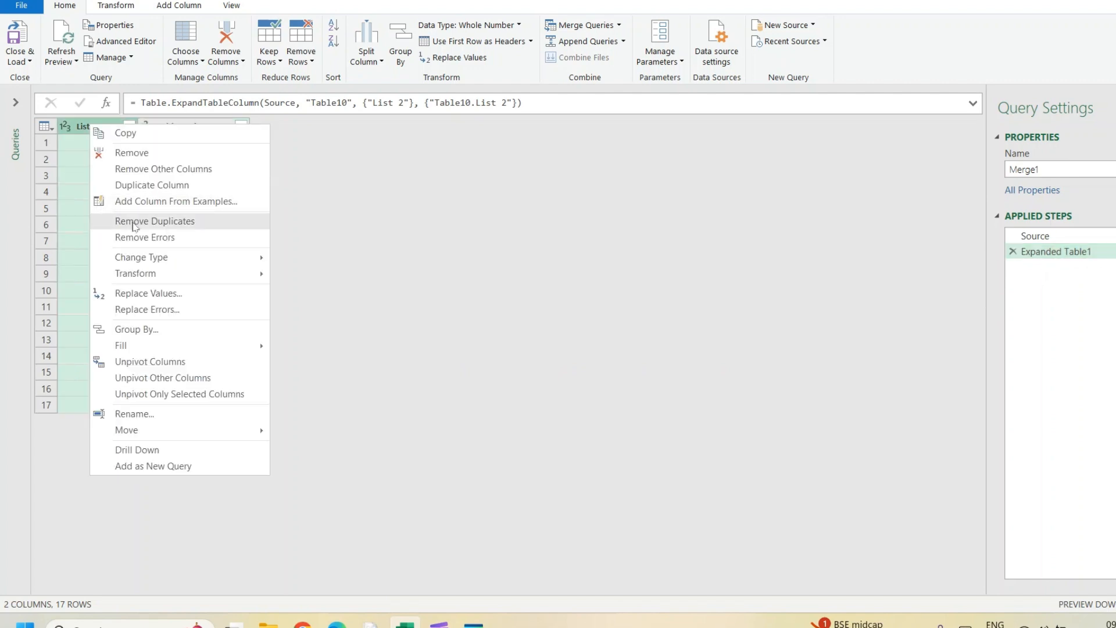
pyautogui.click(133, 153)
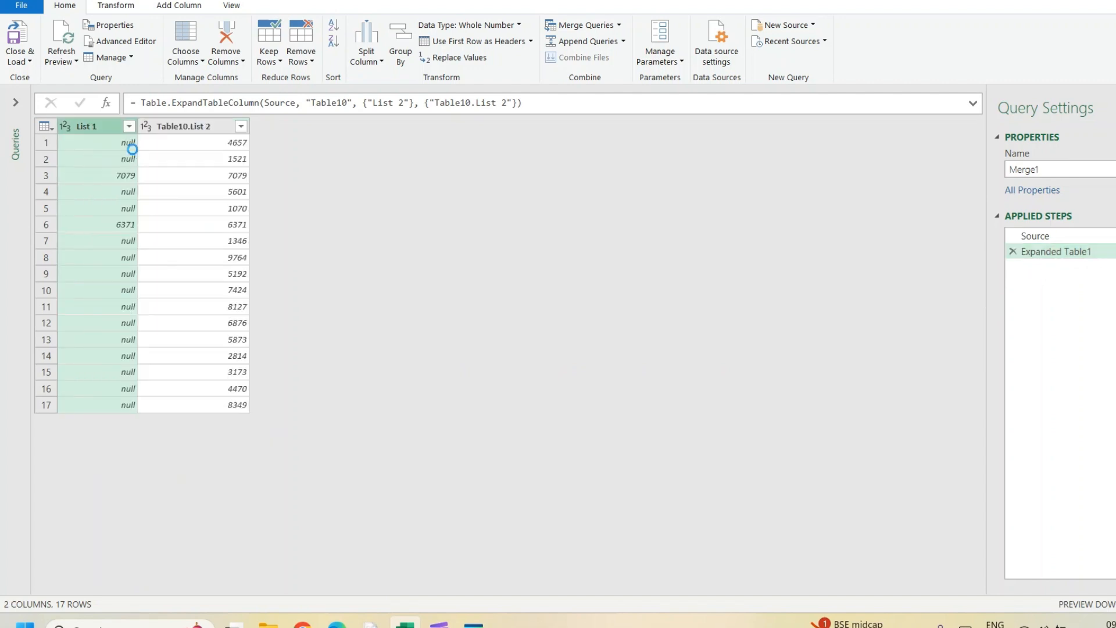
pyautogui.click(19, 35)
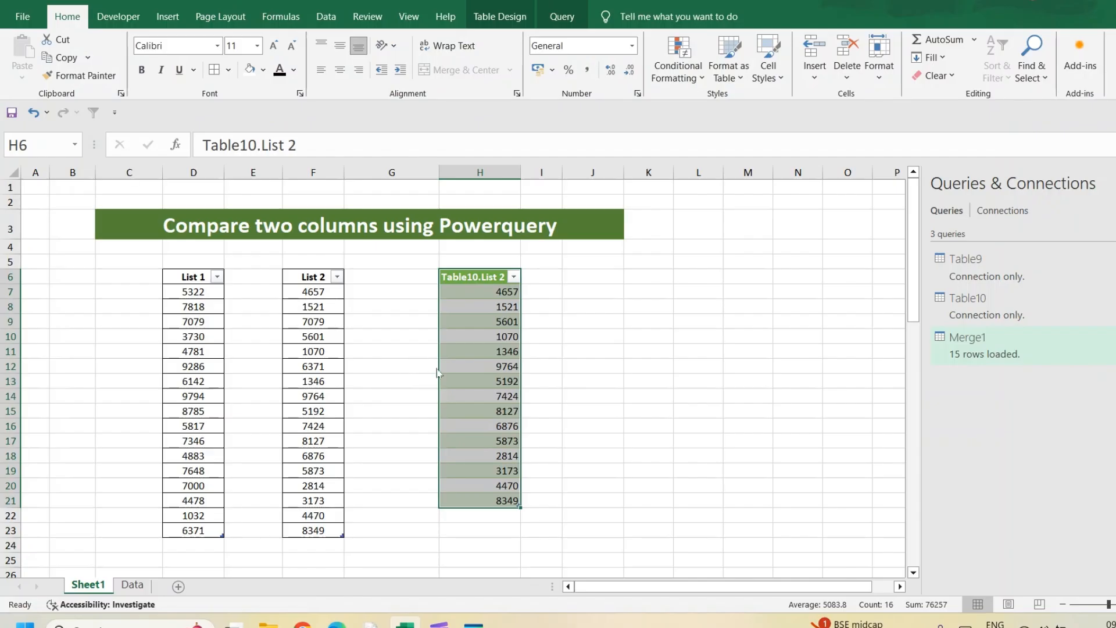